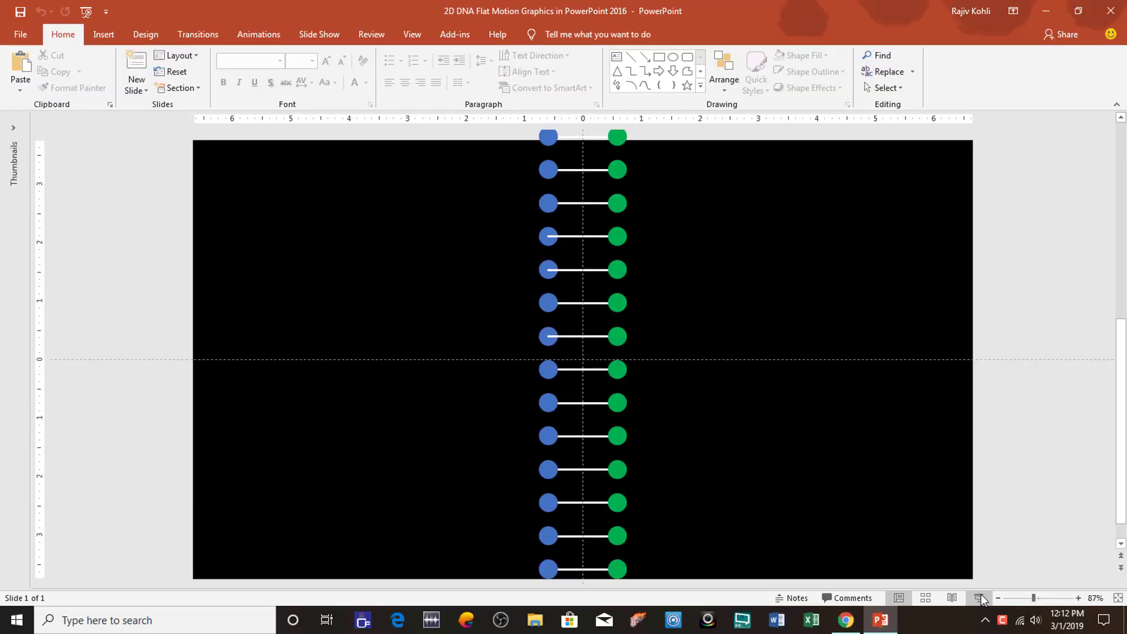
View the CodePen DNA reference animation, then return to the PowerPoint DNA slide.
click(855, 629)
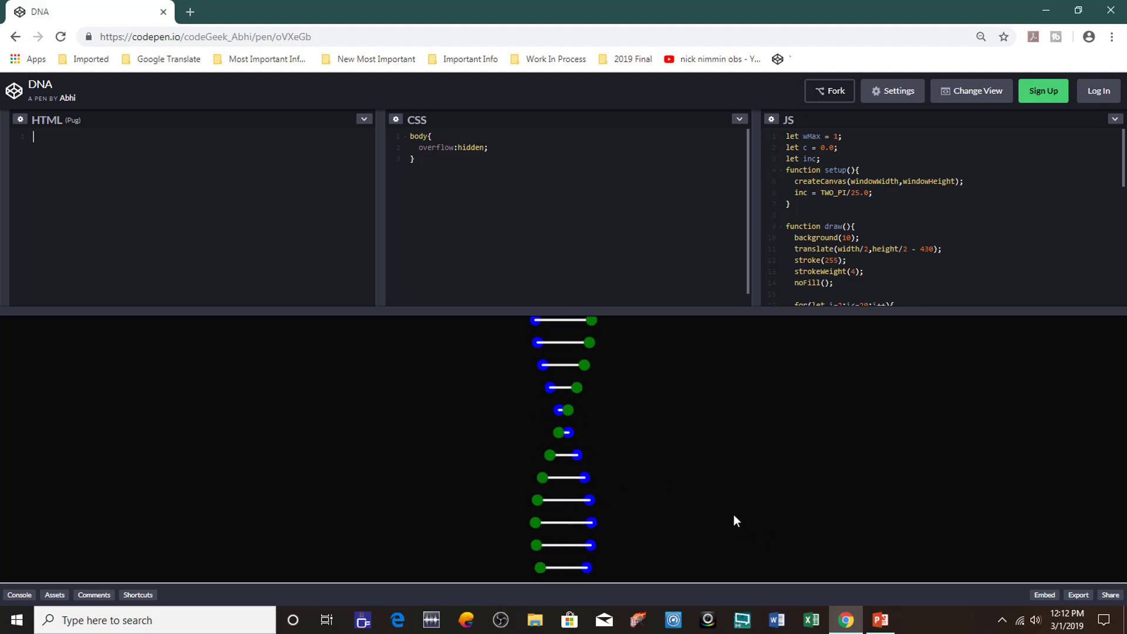
key(alt+Tab)
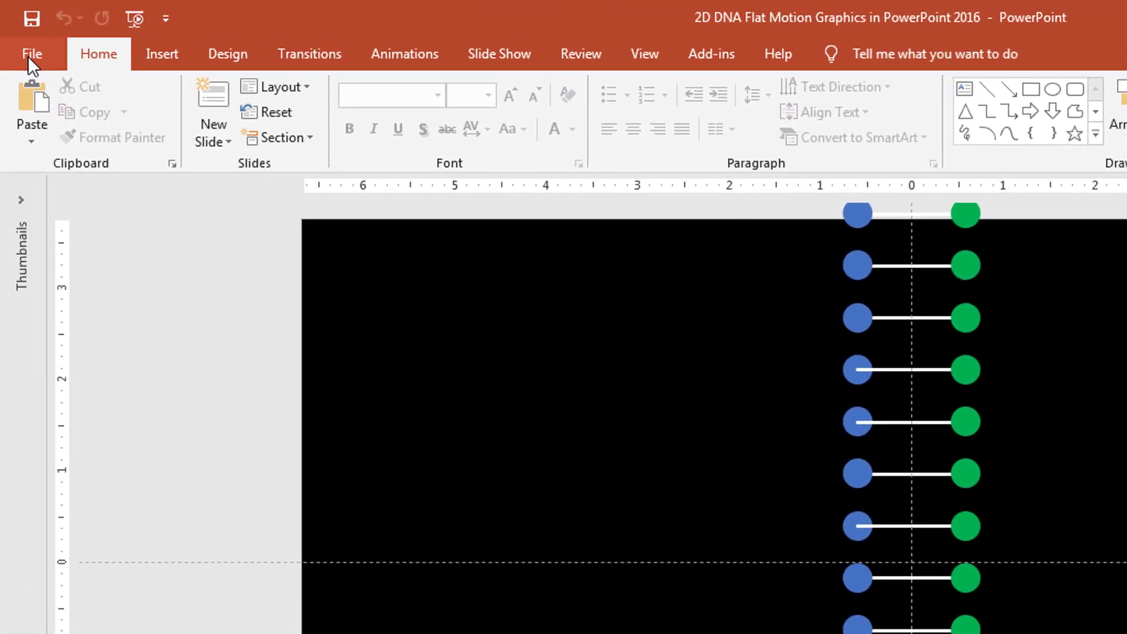
Close the DNA file and create a new blank presentation with its slide set to the Blank layout.
click(27, 55)
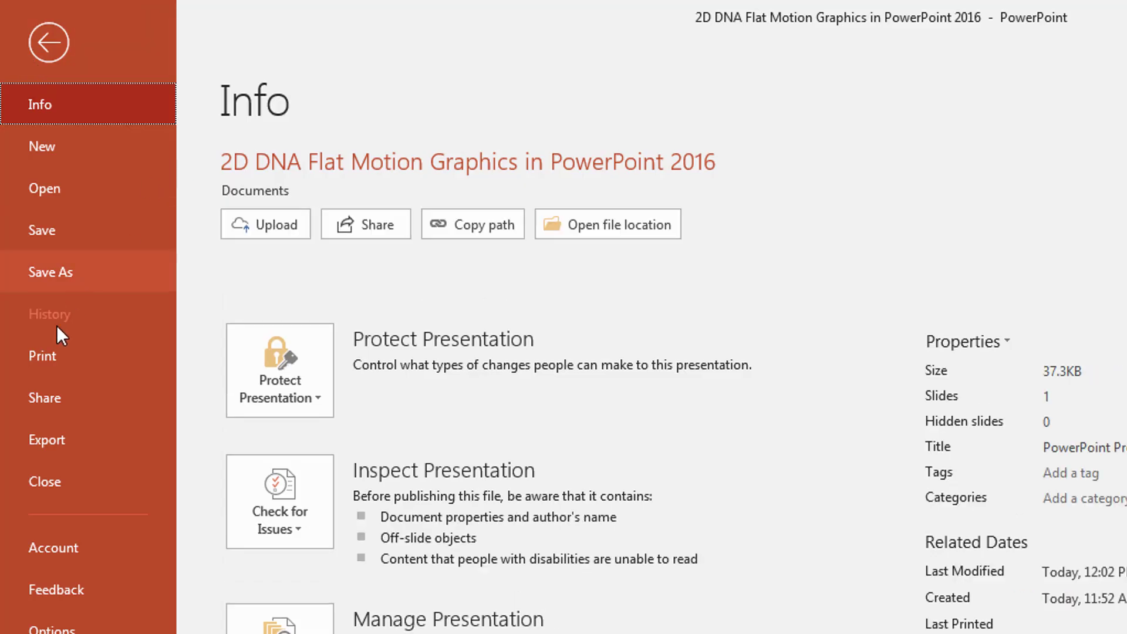
click(59, 486)
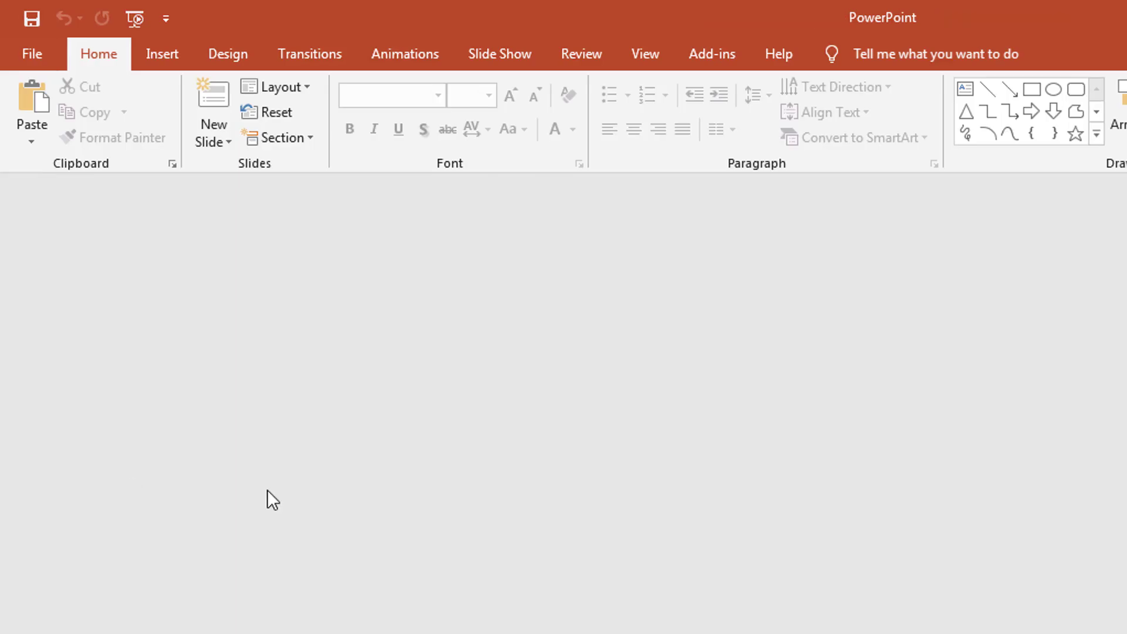
click(7, 61)
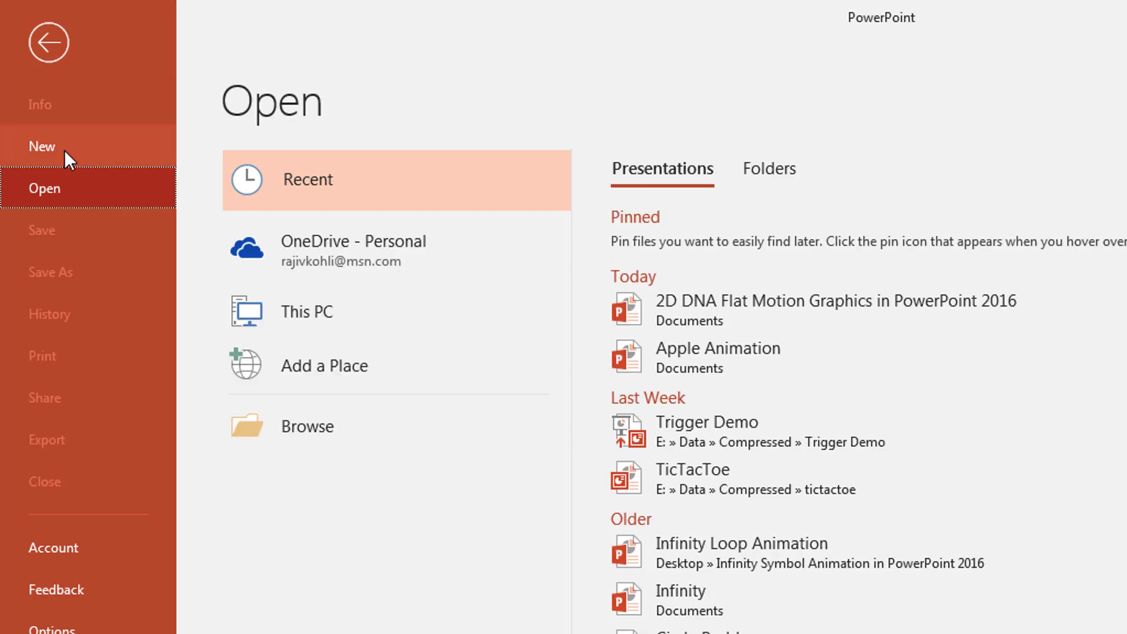
click(65, 150)
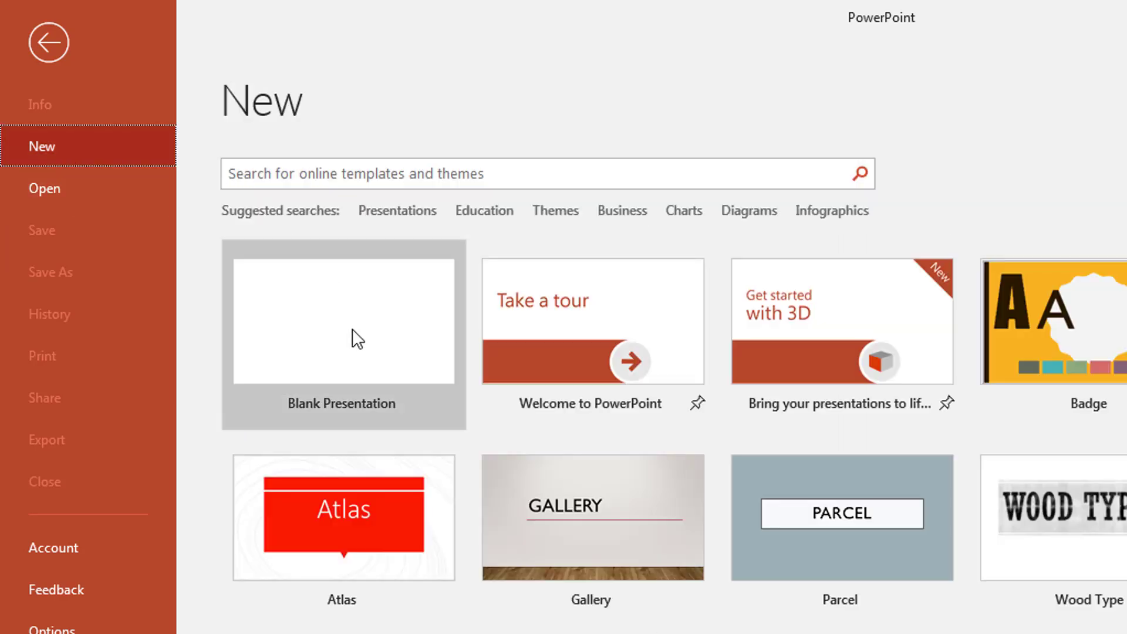
click(357, 339)
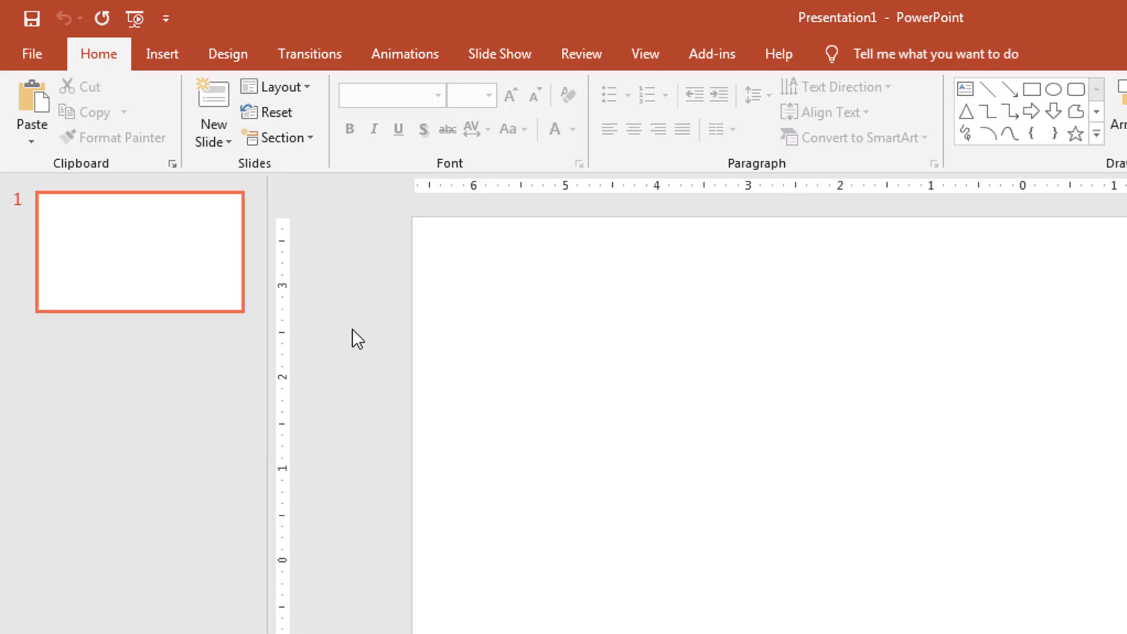
click(287, 86)
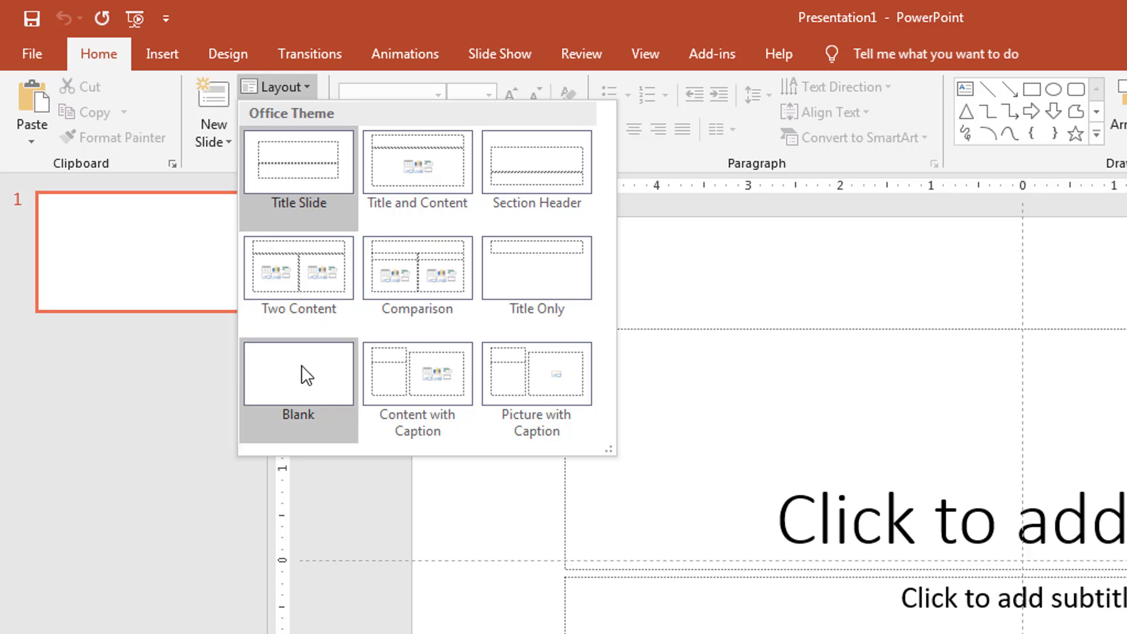
click(301, 364)
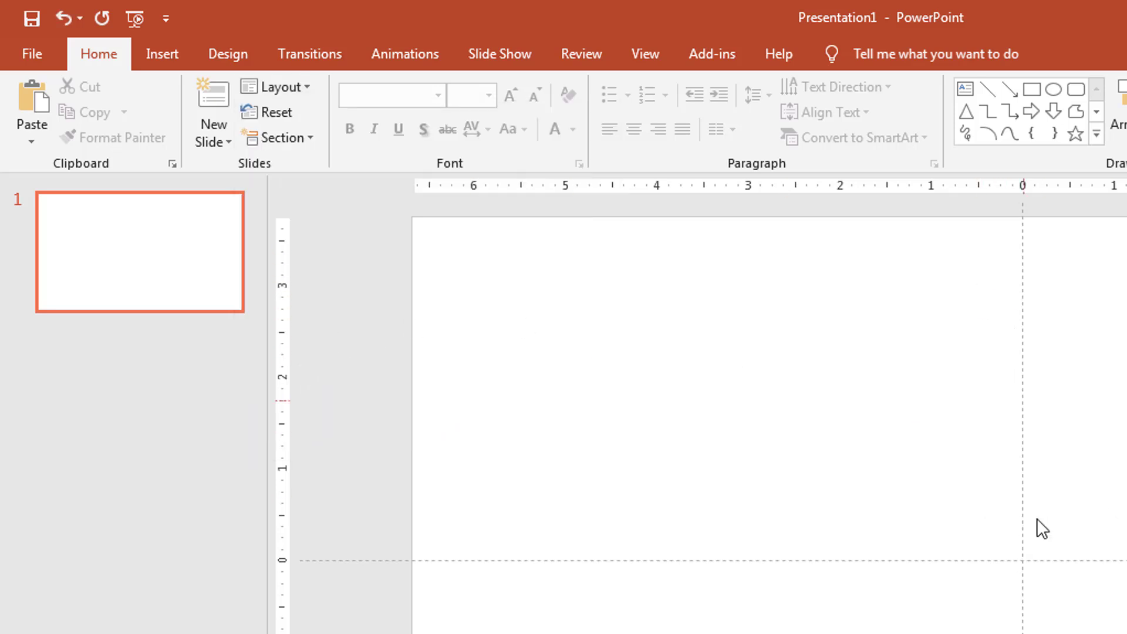
Turn on ruler and guides, collapse the thumbnails pane, and open the Insert Shapes gallery.
click(640, 55)
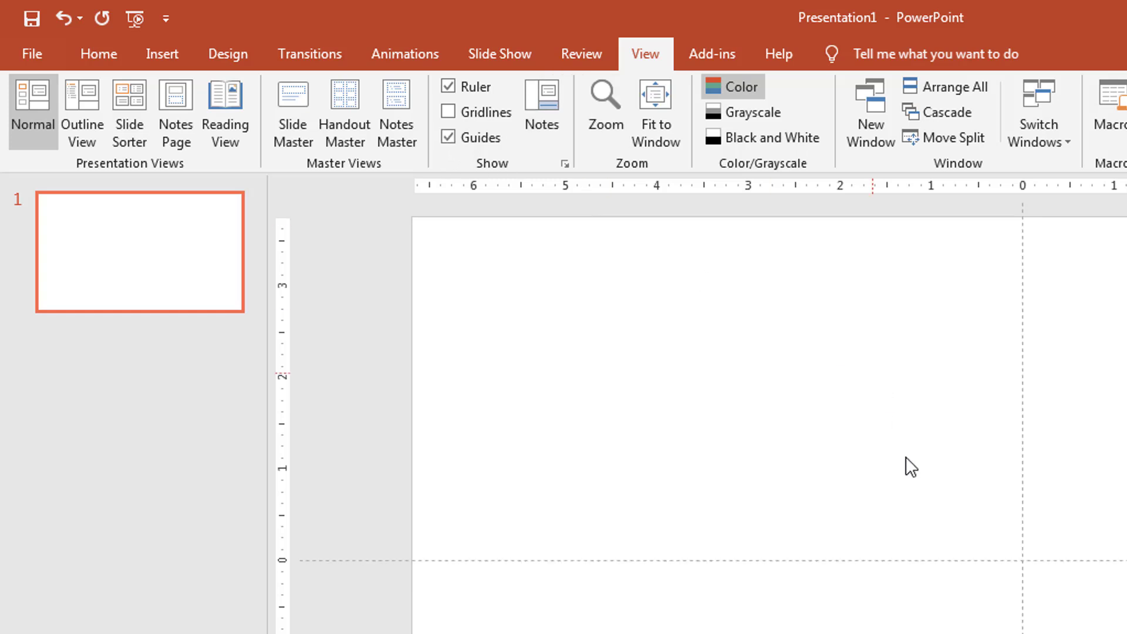
drag(265, 343, 6, 343)
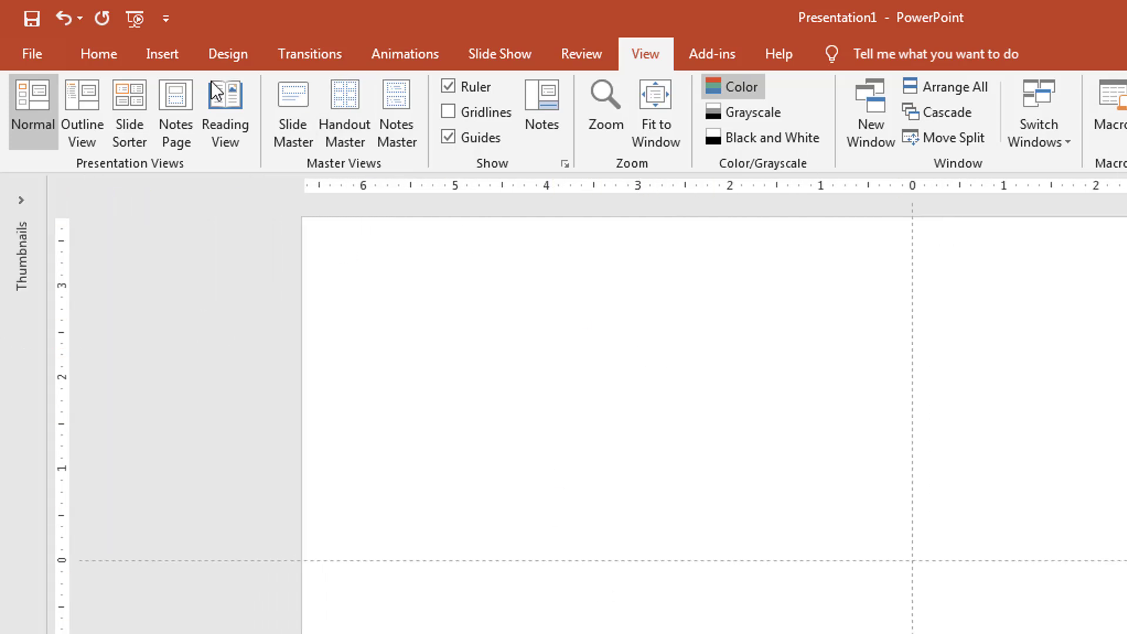
click(157, 54)
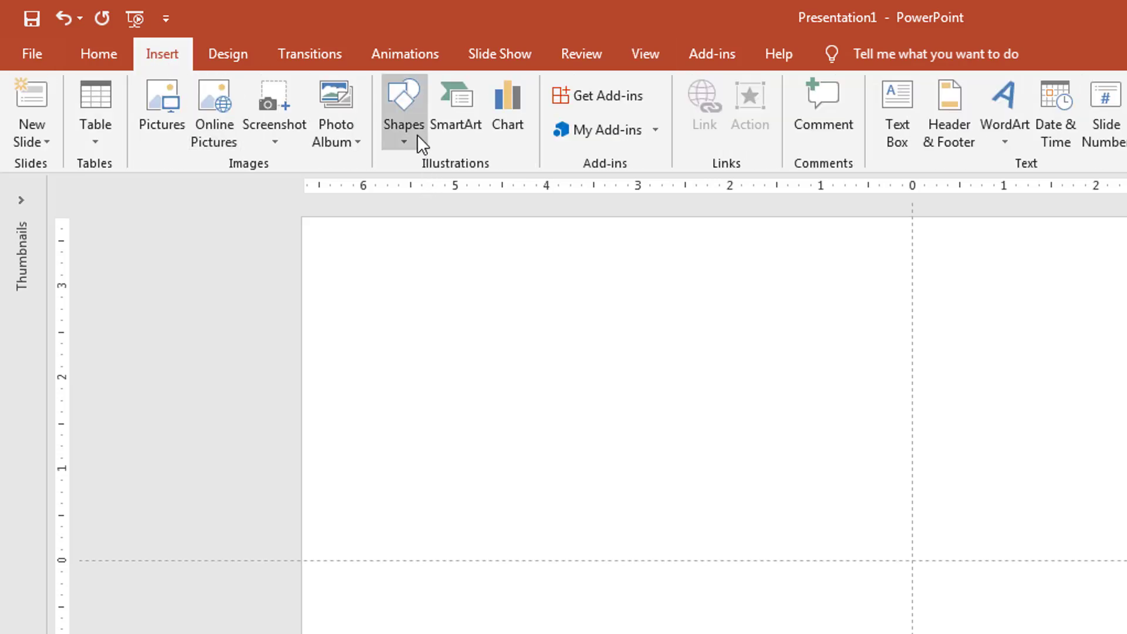
click(408, 114)
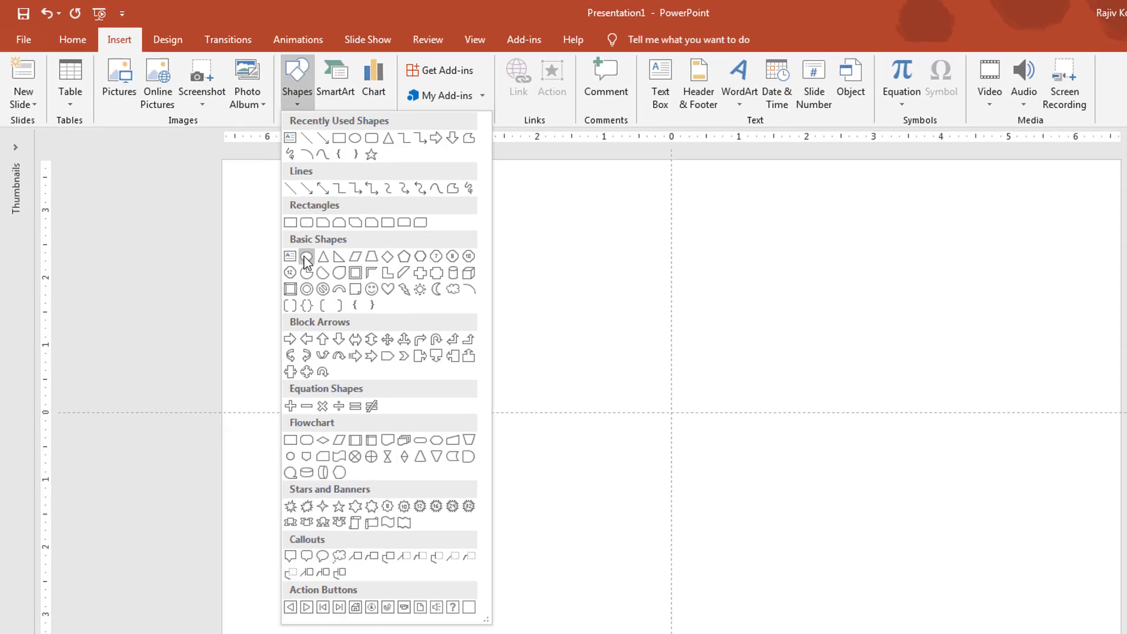
Draw a circle near the slide bottom and shrink it around its centre to 0.28 inch.
click(439, 348)
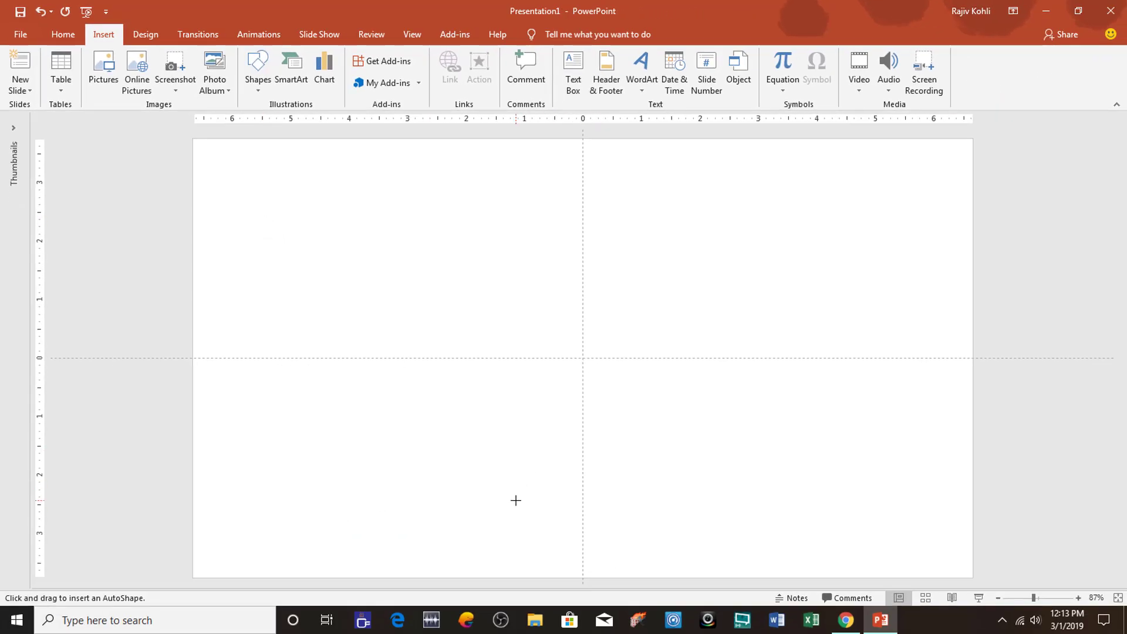
click(515, 500)
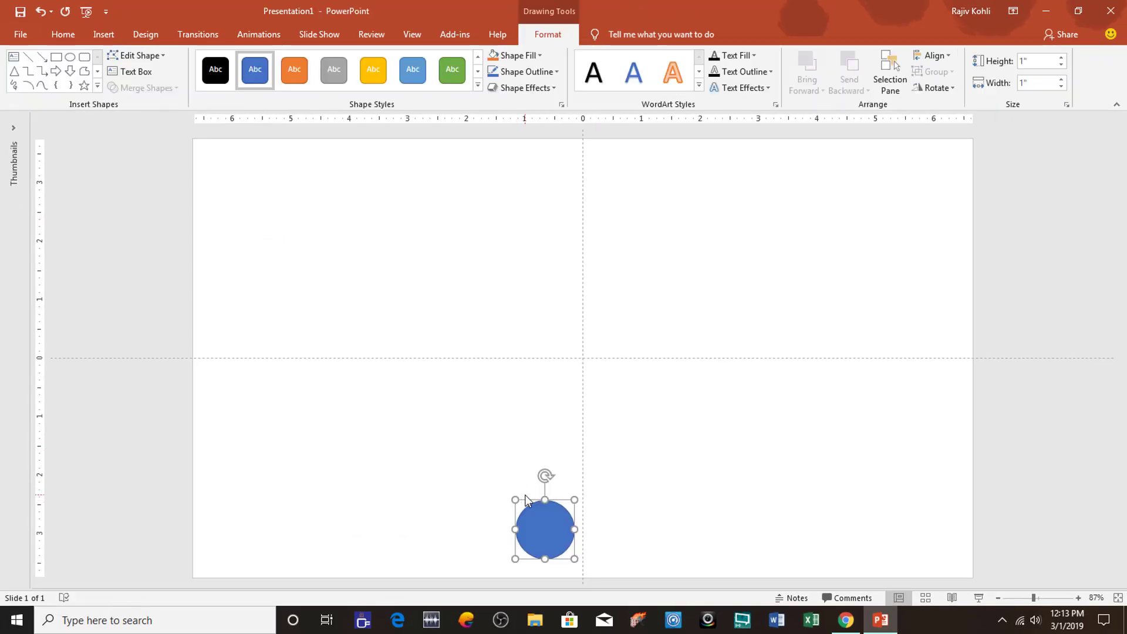
key(ctrl+alt+shift)
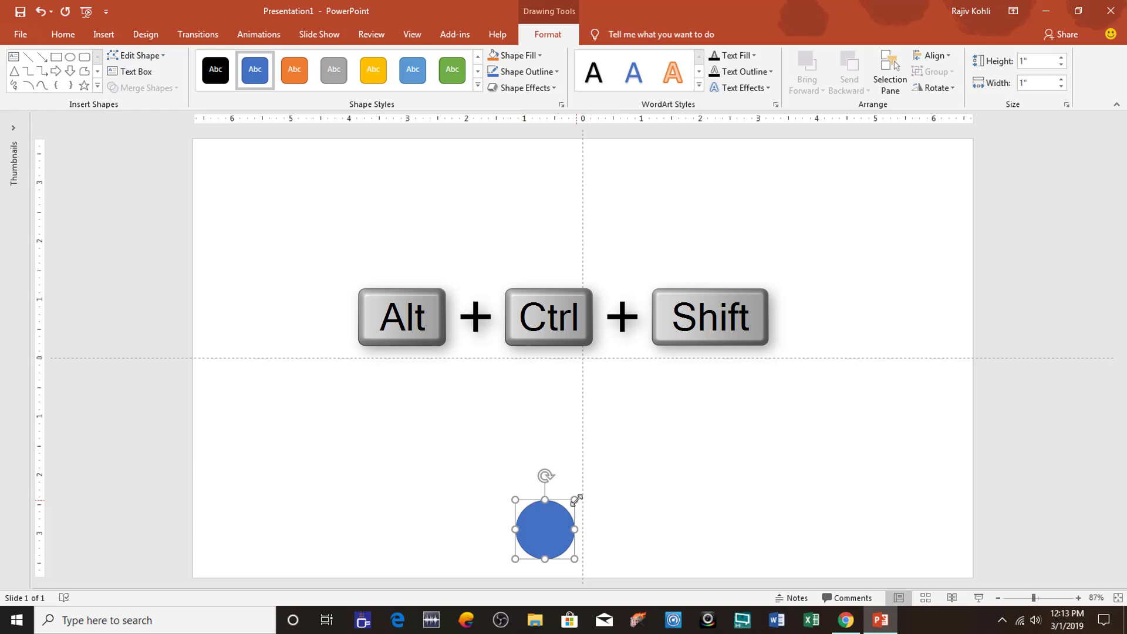
drag(536, 520, 552, 539)
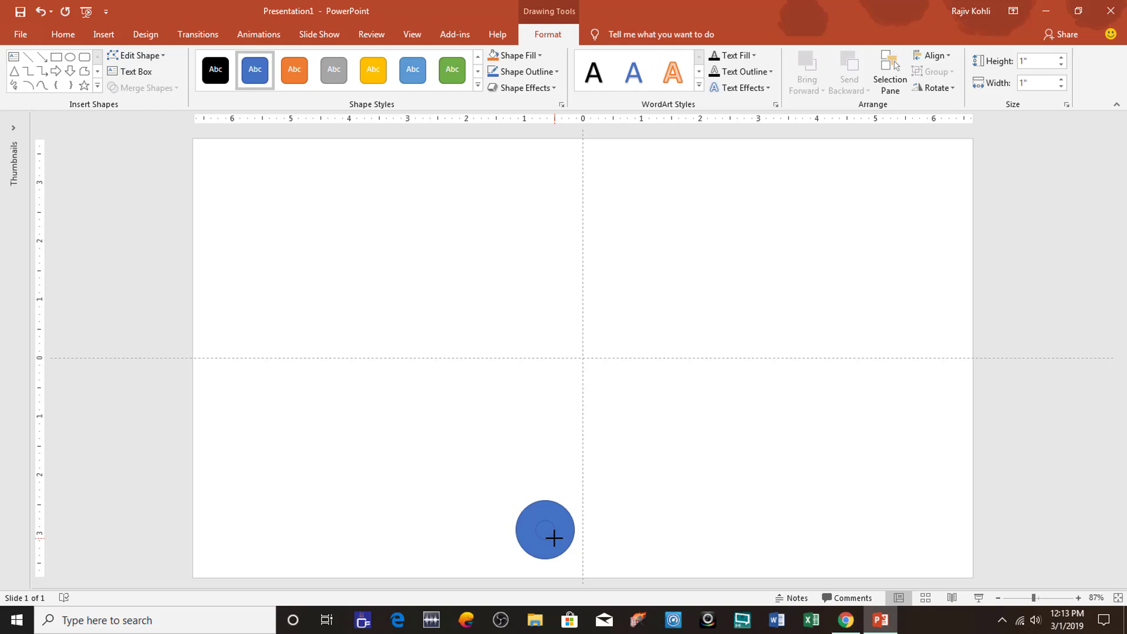
drag(551, 538, 552, 537)
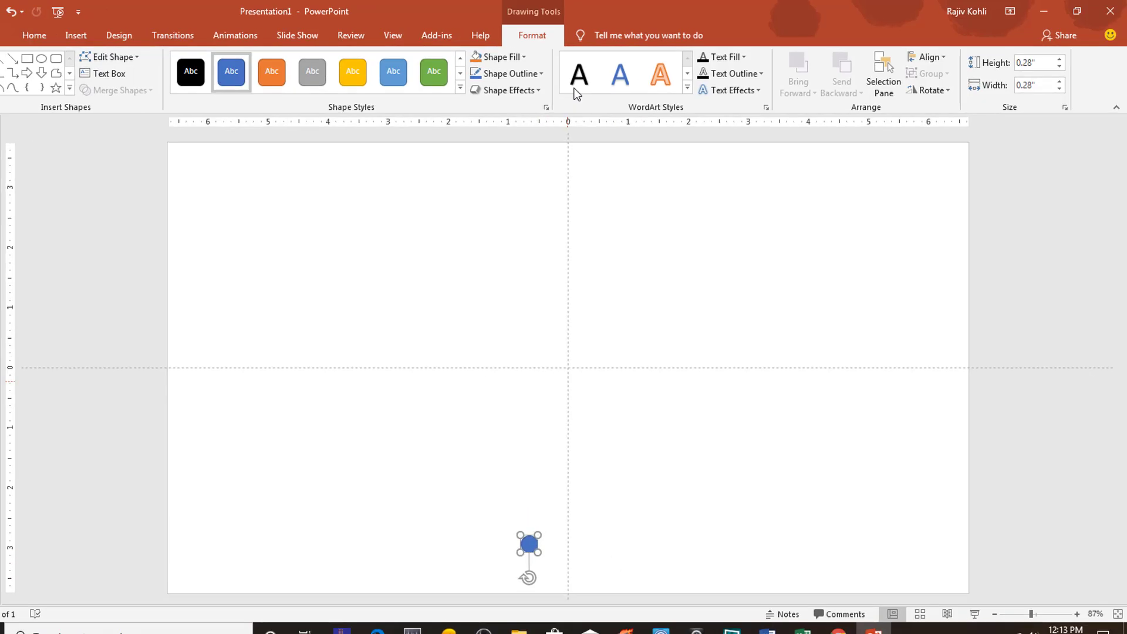
Change the small circle's outline colour and move it further down the slide.
click(484, 82)
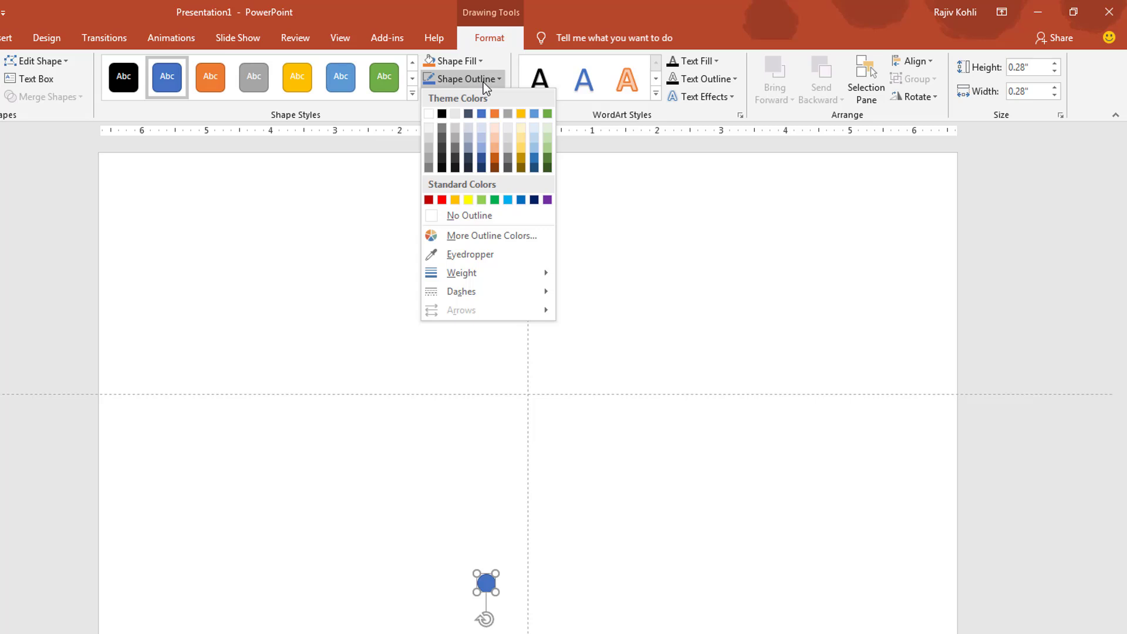
click(469, 216)
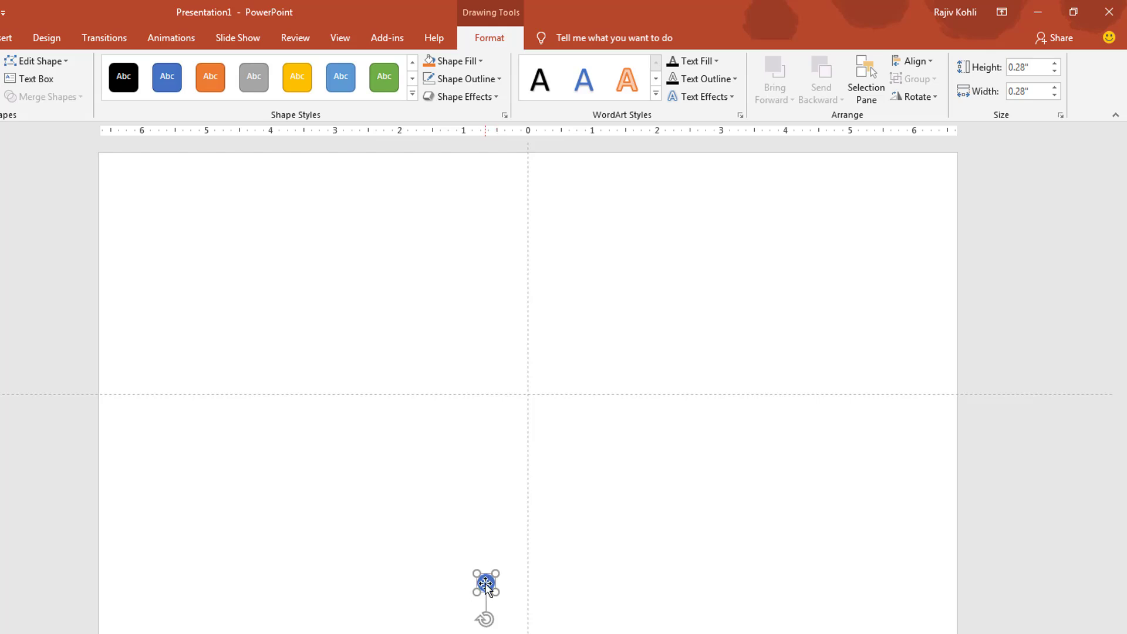
drag(486, 587, 486, 605)
click(170, 39)
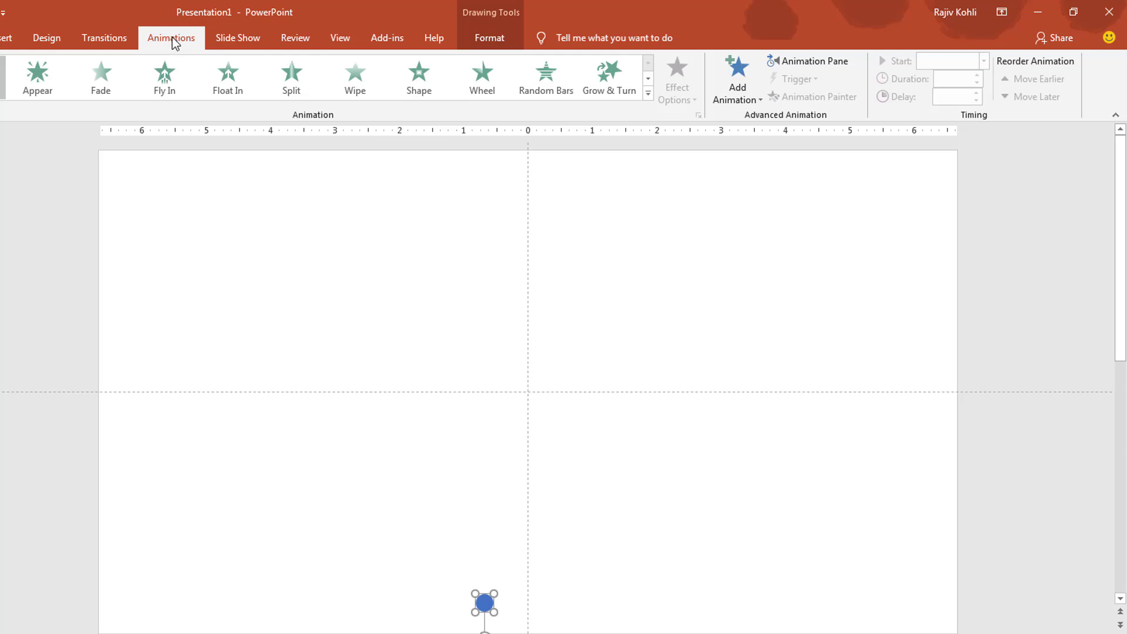
Apply the Right motion path to the circle and shorten its end to just past the centre guide.
click(723, 90)
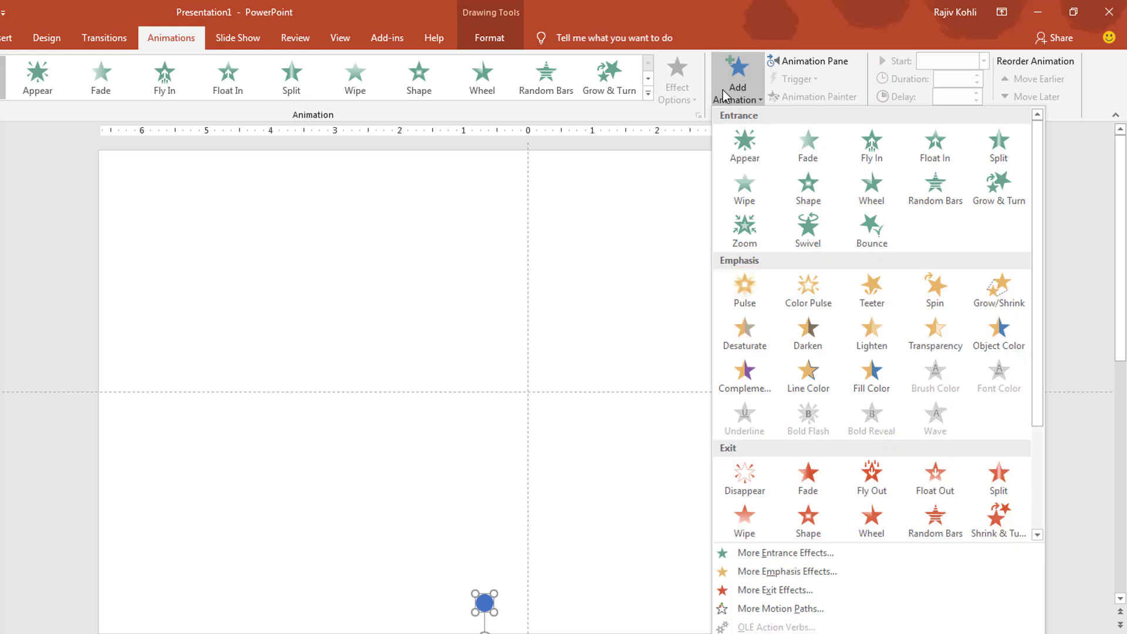
click(802, 608)
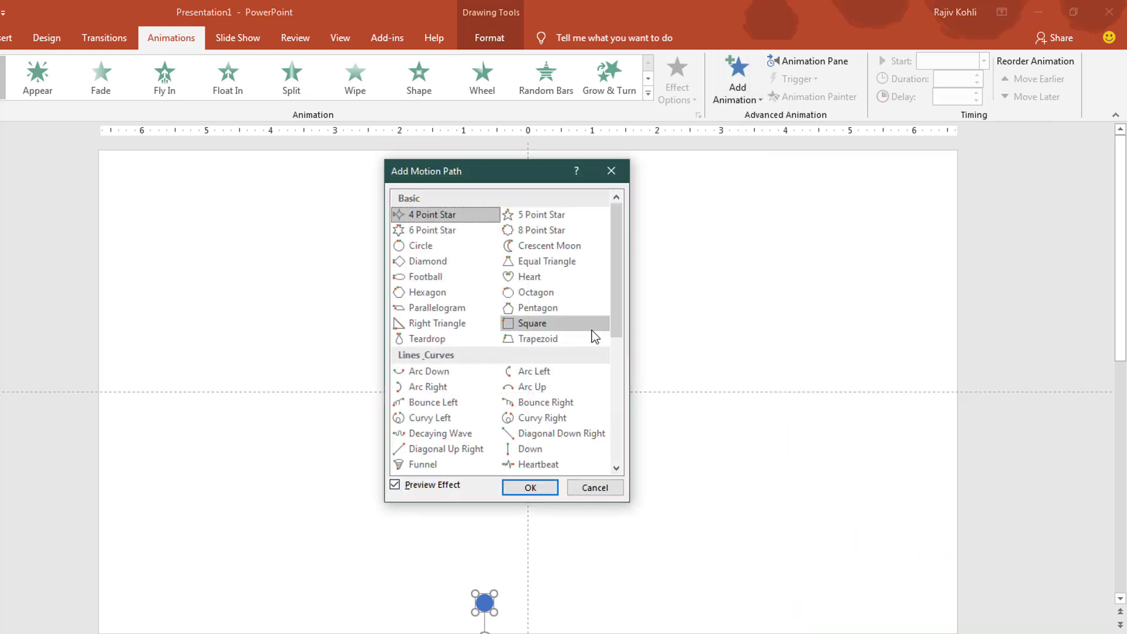
scroll(595, 338, down, 2)
click(529, 388)
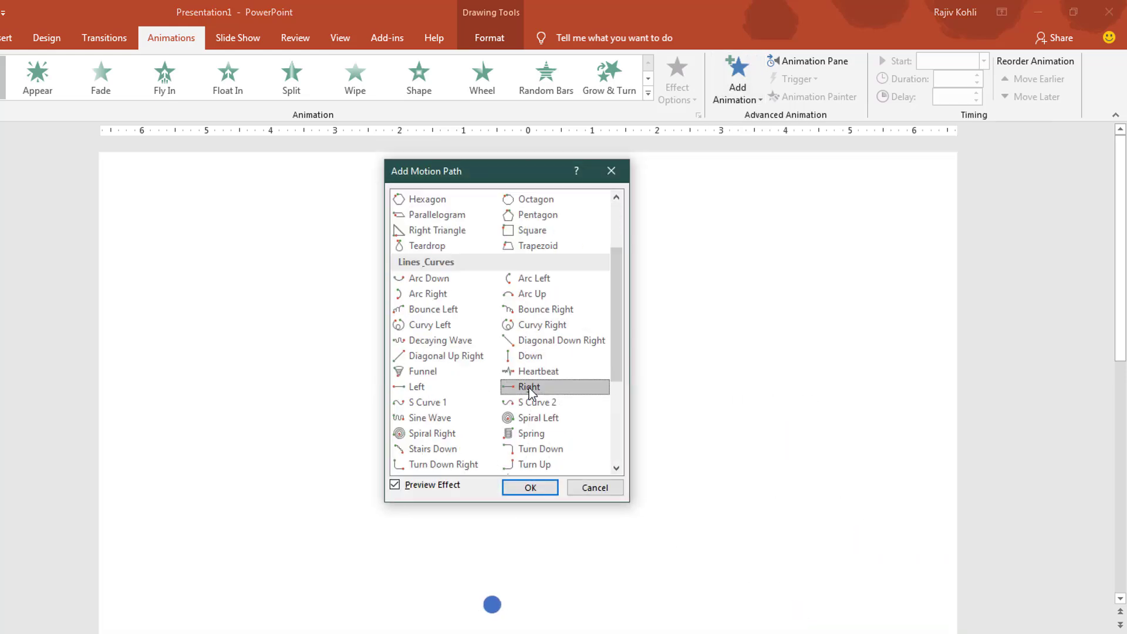
click(539, 490)
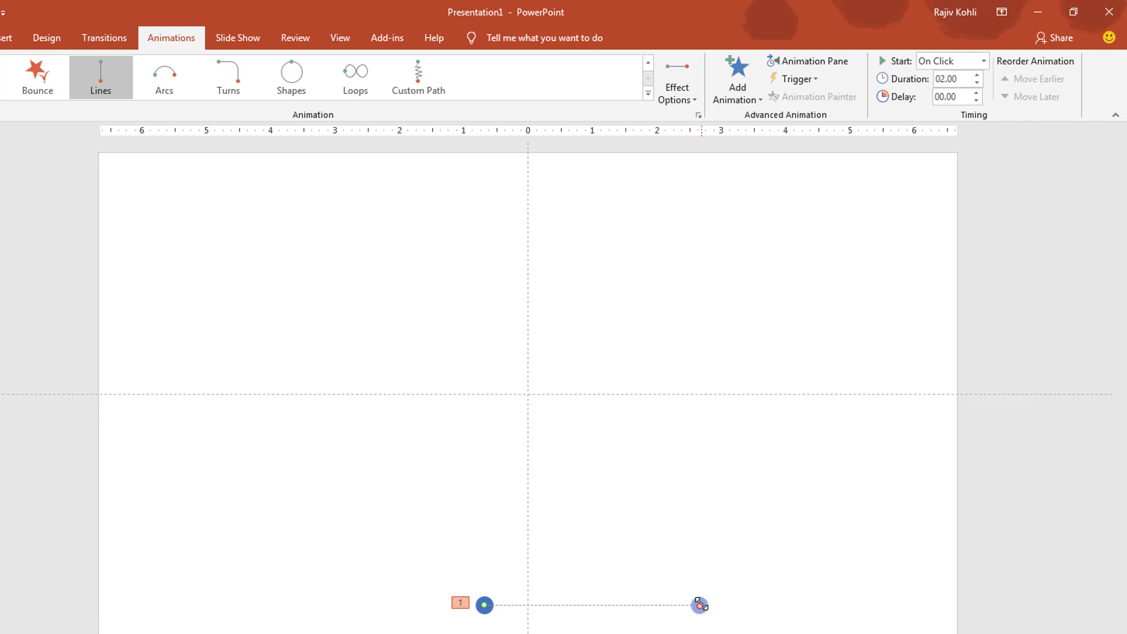
key(shift)
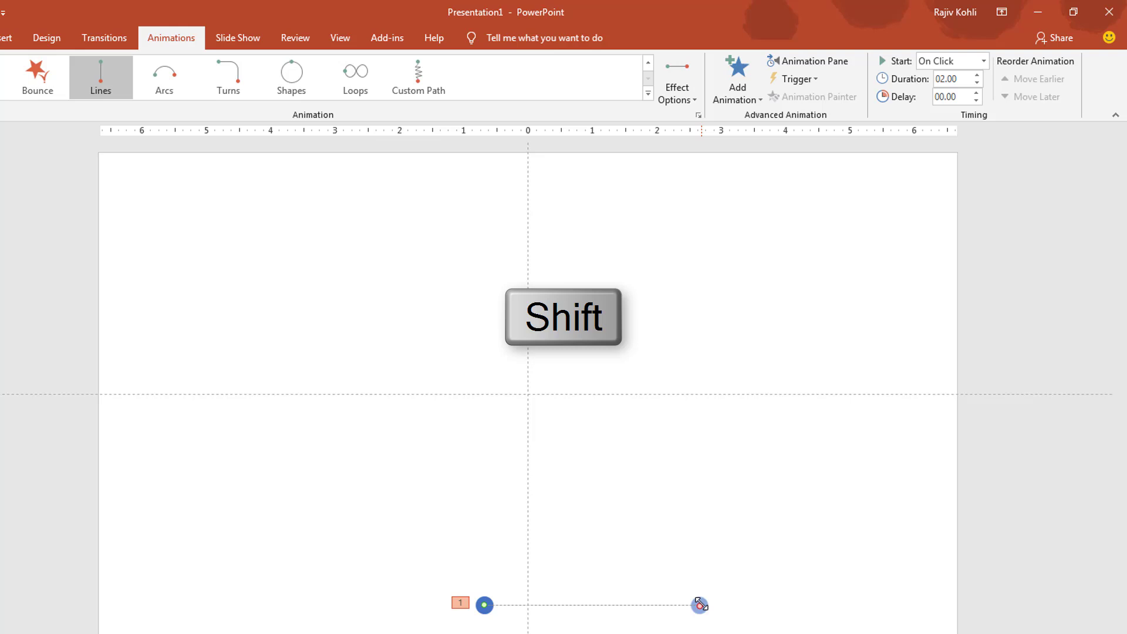
drag(700, 604, 568, 613)
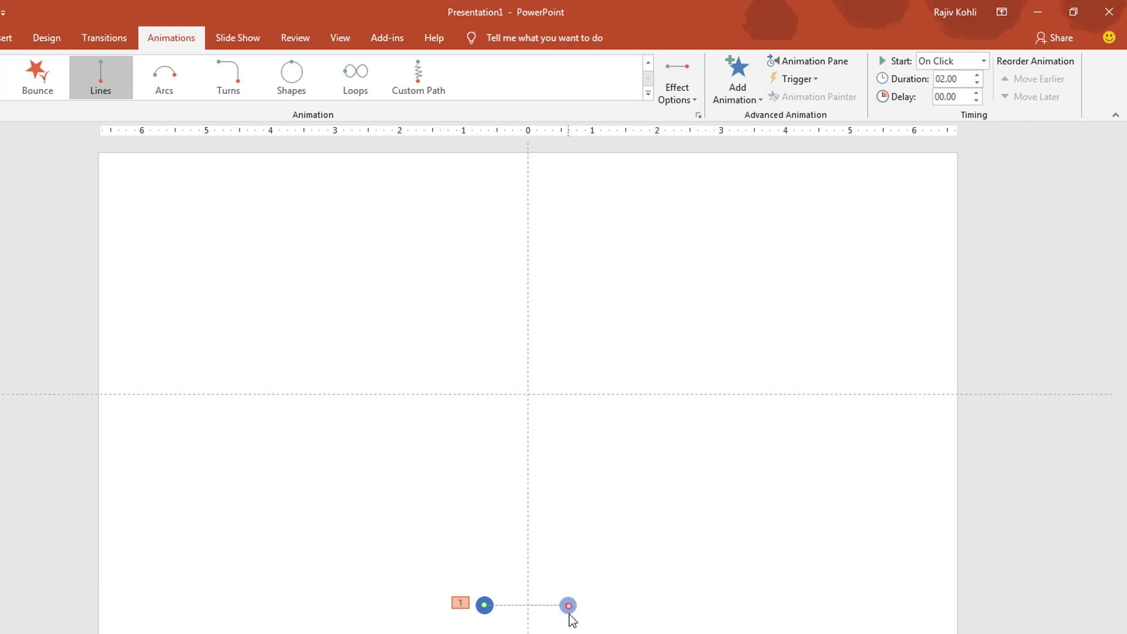
Add a second vertical guide and drag it to 0.67 right of centre at the path's end.
right_click(528, 474)
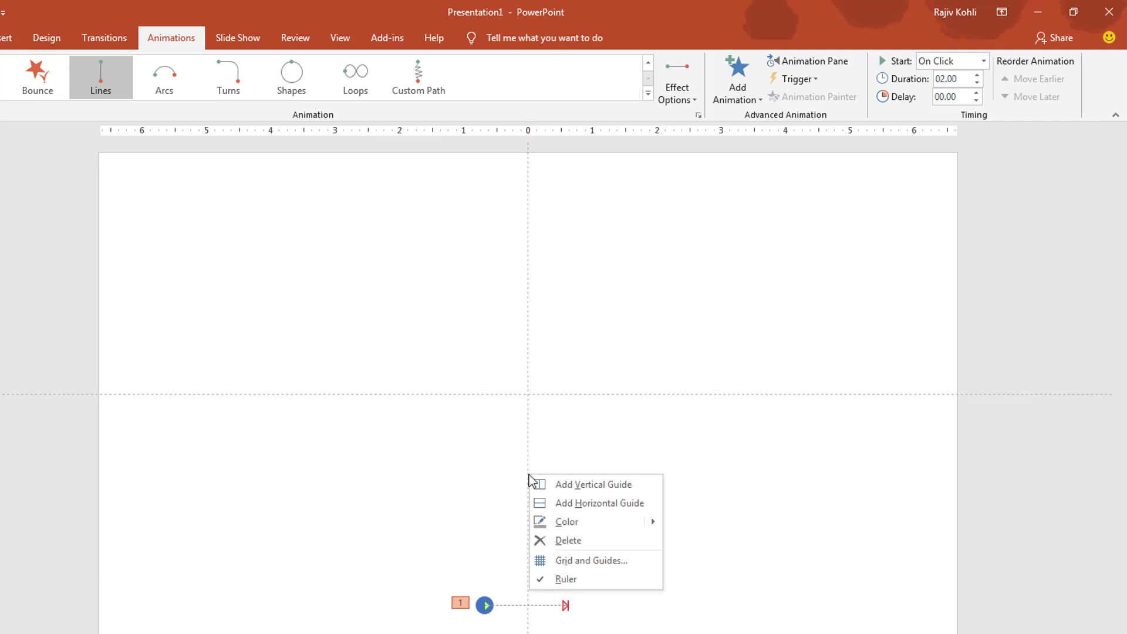
click(568, 484)
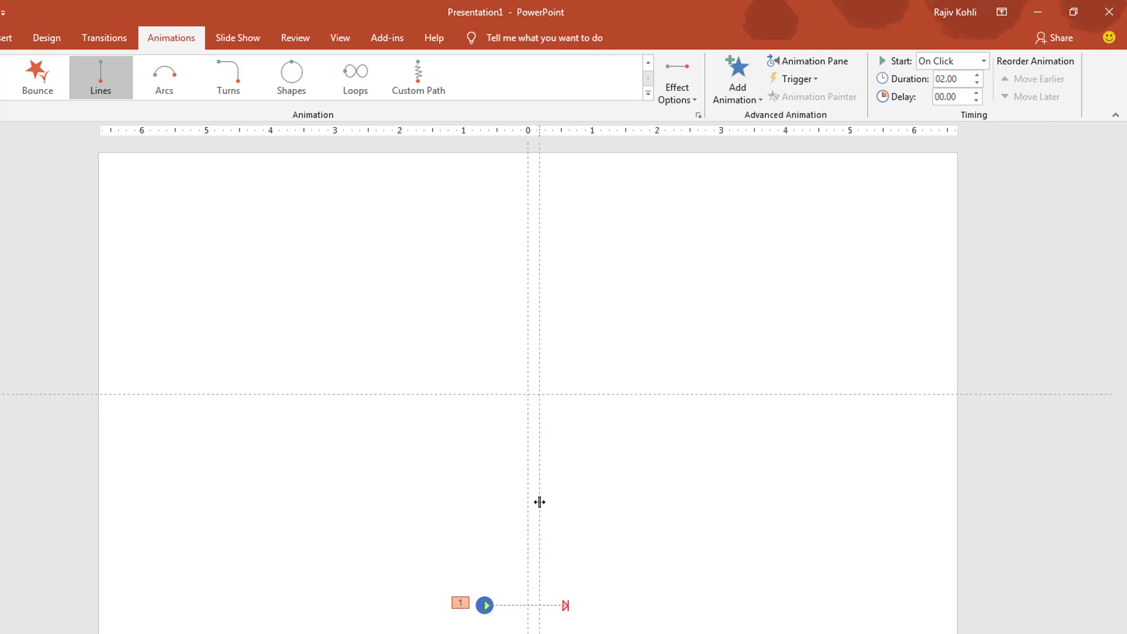
drag(539, 501, 568, 504)
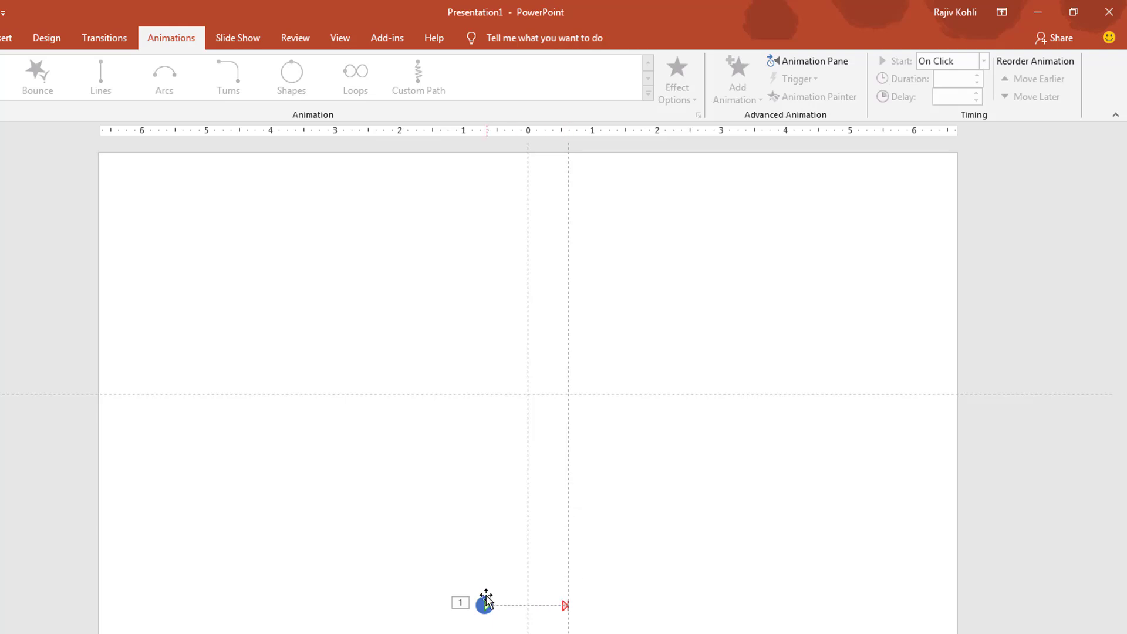
Duplicate the animated blue circle with Ctrl+D, copying its motion path.
click(484, 602)
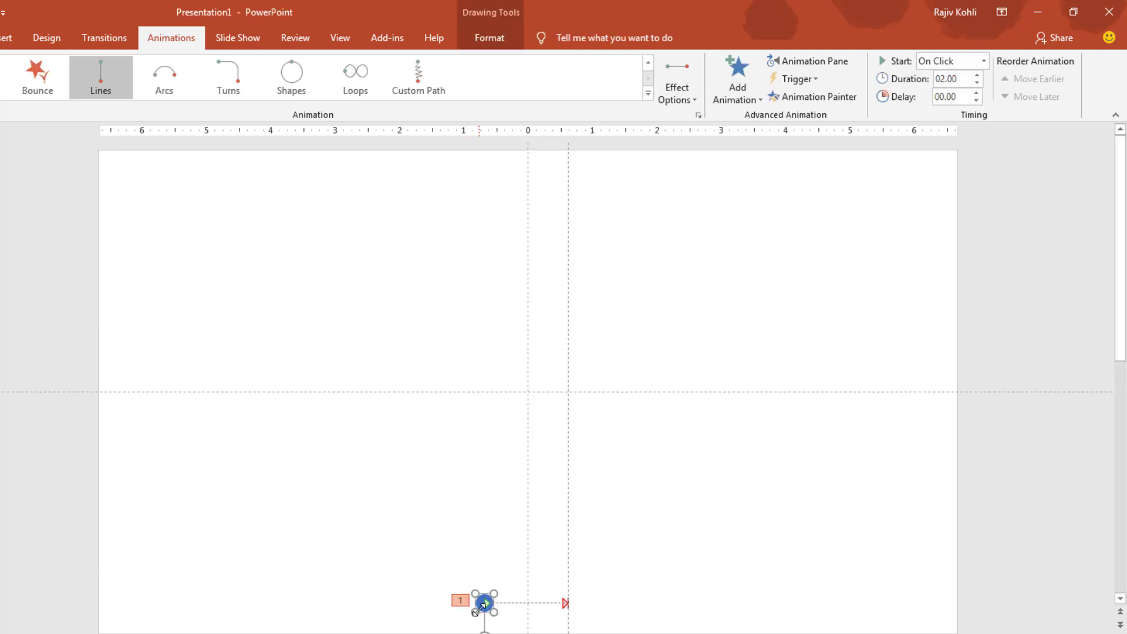
key(ctrl+d)
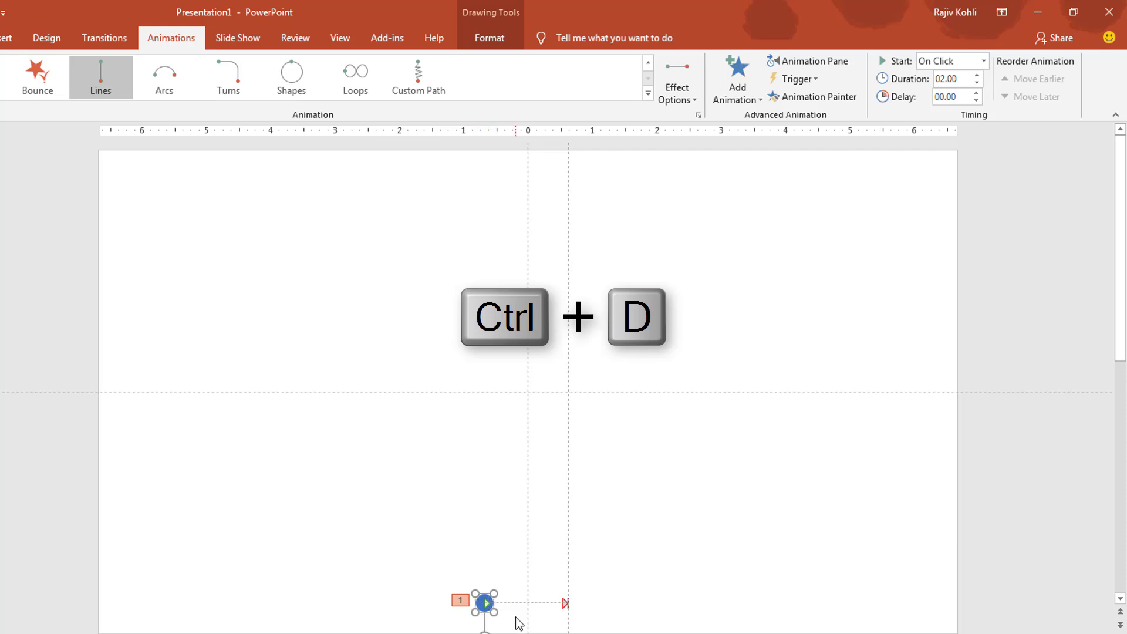
key(ctrl+d)
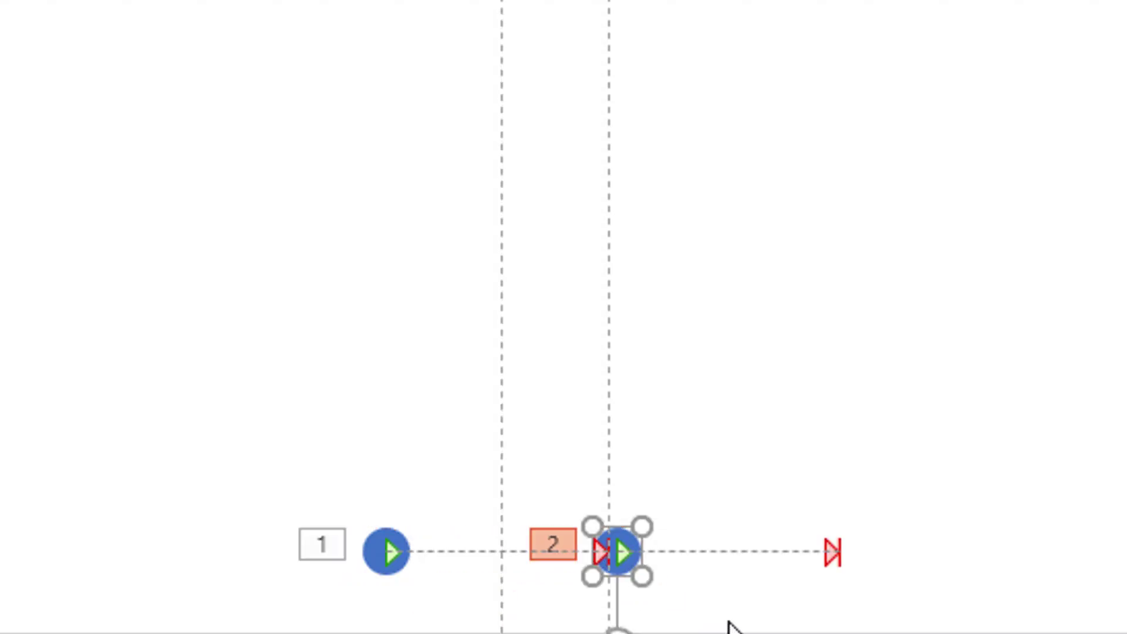
Drag the copy's motion path end left so it finishes on the original circle.
click(827, 550)
drag(842, 555, 395, 572)
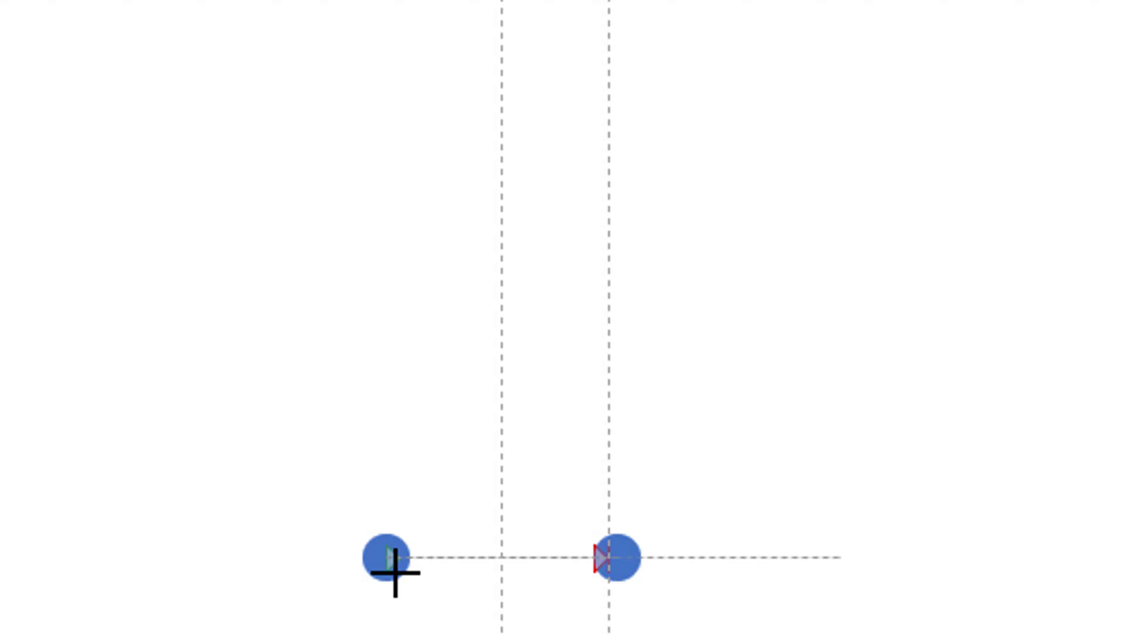
drag(401, 572, 400, 572)
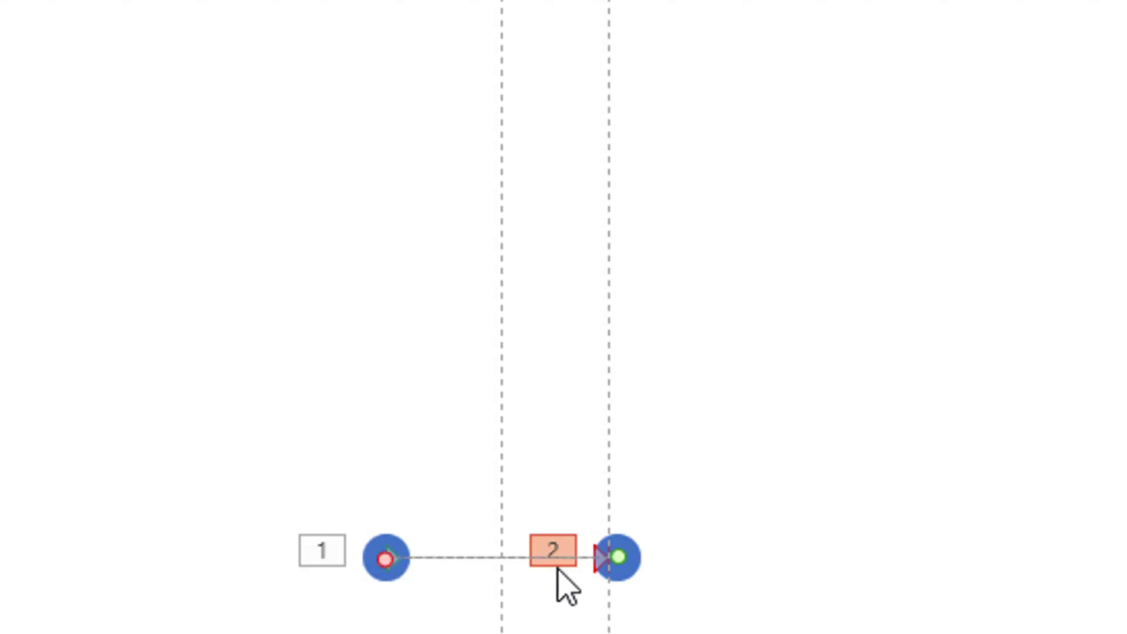
click(380, 538)
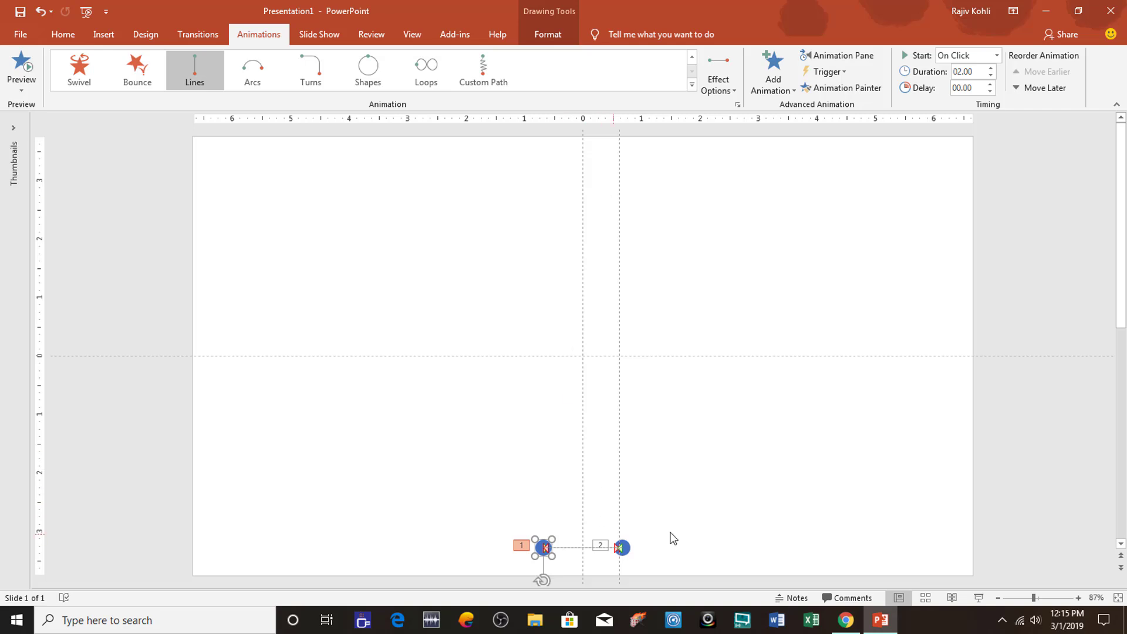
Open the Animation Pane, select Oval 4, and fine-tune its path end point.
click(846, 57)
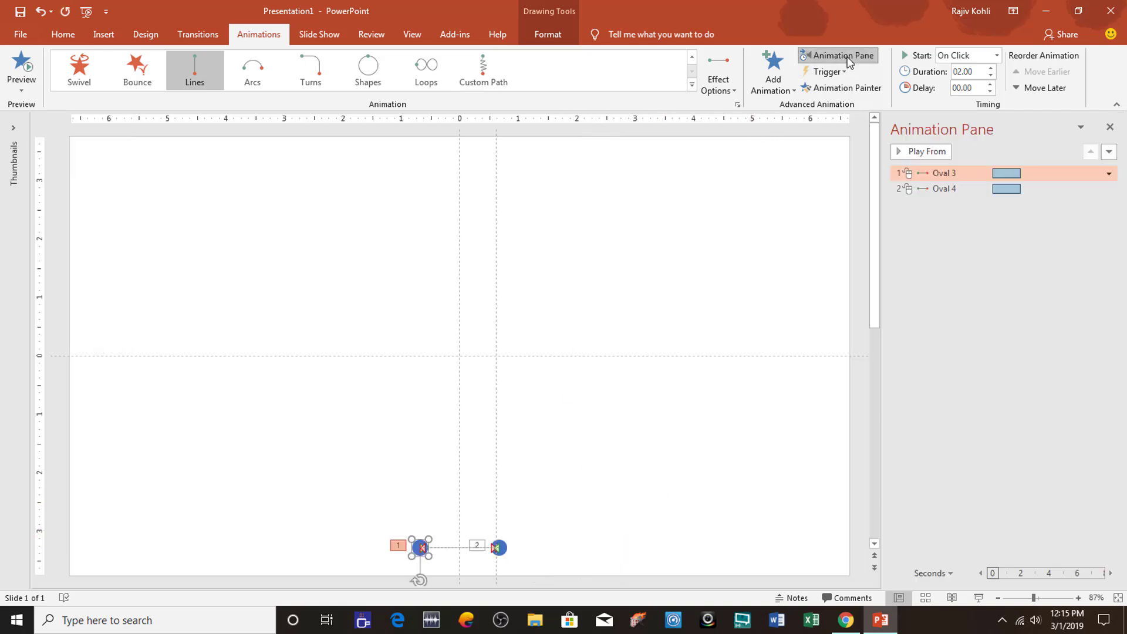
click(945, 189)
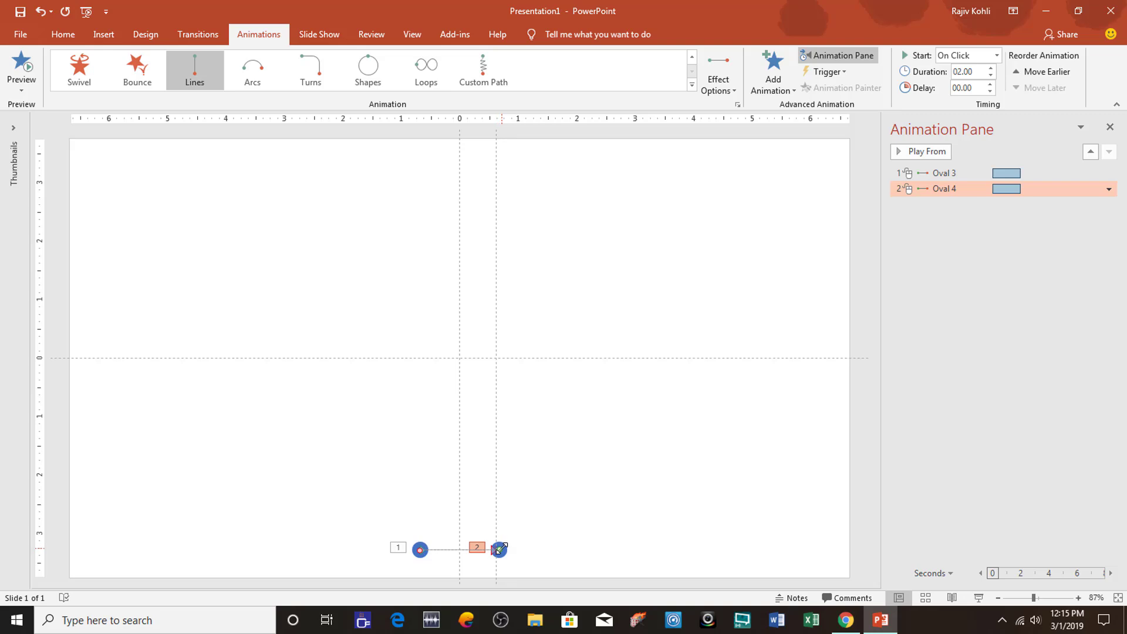
mouse_move(499, 549)
mouse_down()
mouse_move(473, 549)
mouse_move(499, 550)
mouse_up()
Fill the second circle, Oval 4, with orange.
click(521, 543)
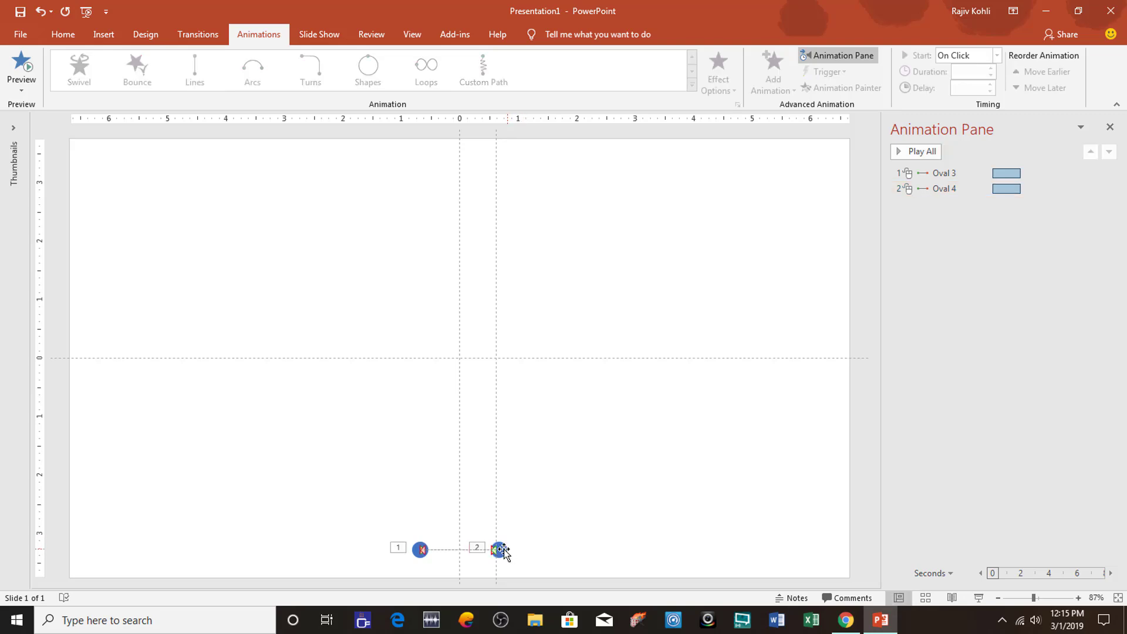
click(500, 547)
click(549, 34)
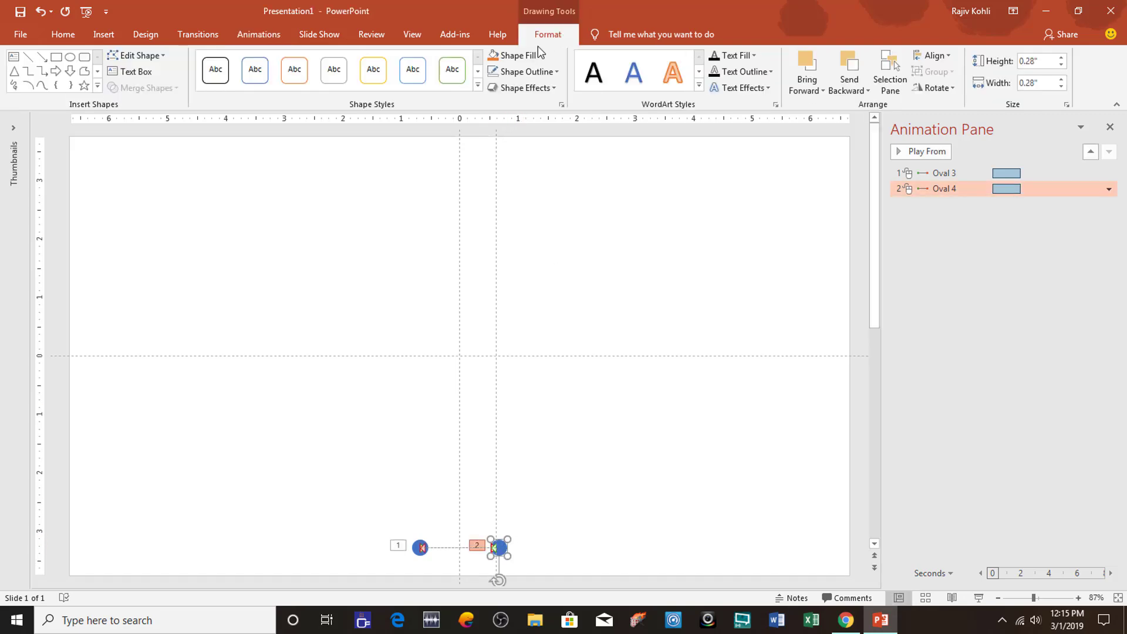
click(507, 57)
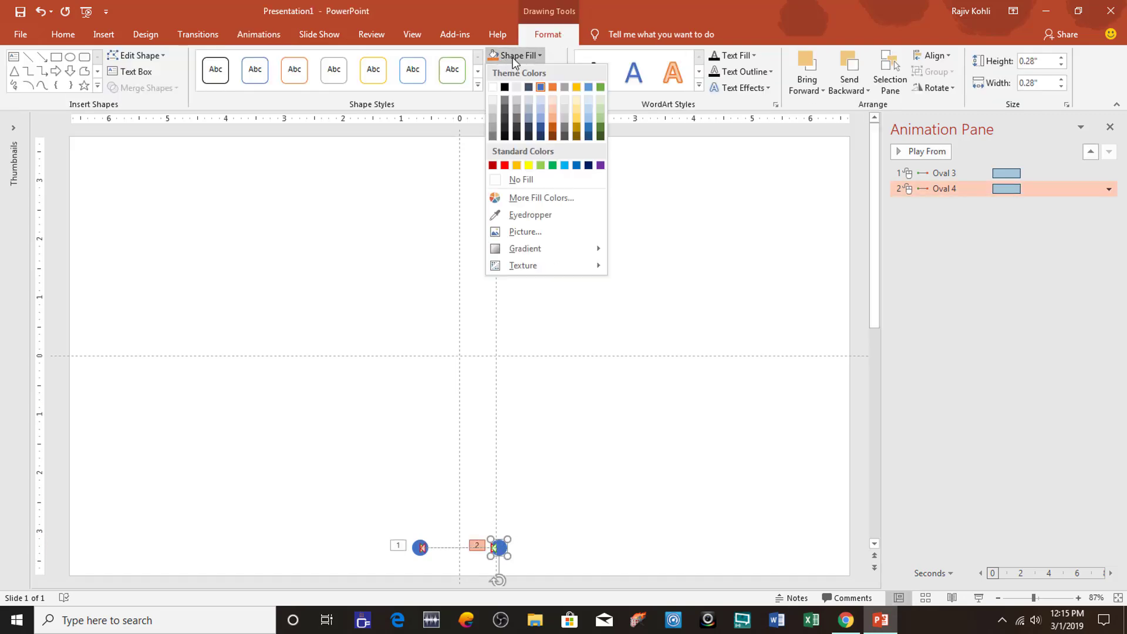
click(552, 86)
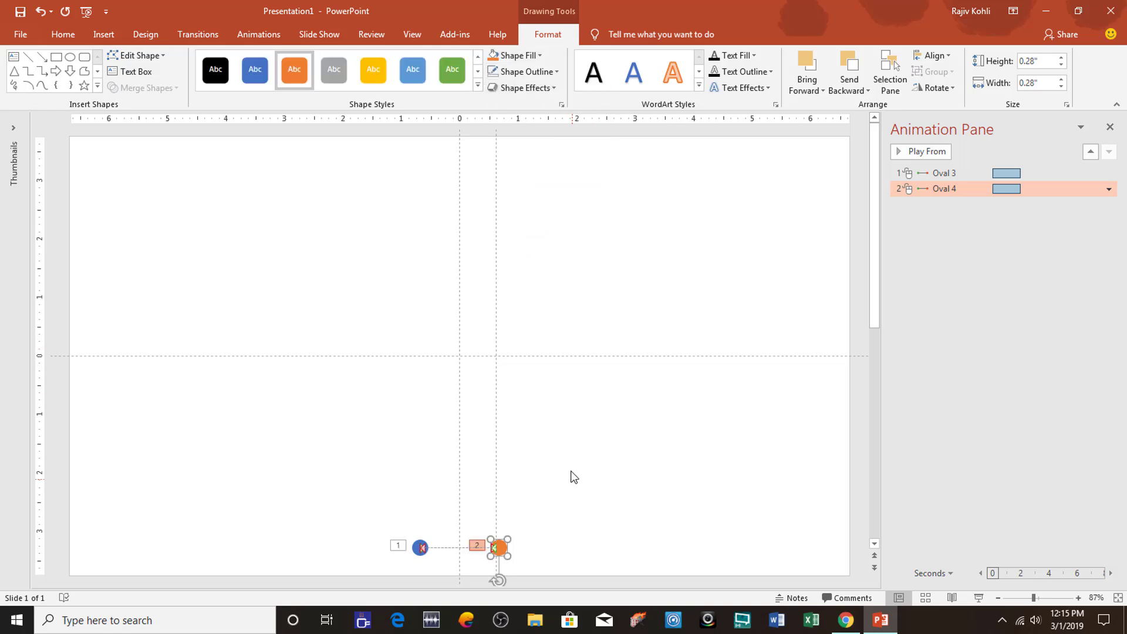
Set the Oval 3 and Oval 4 animations to start With Previous with a 01.00 duration.
click(259, 34)
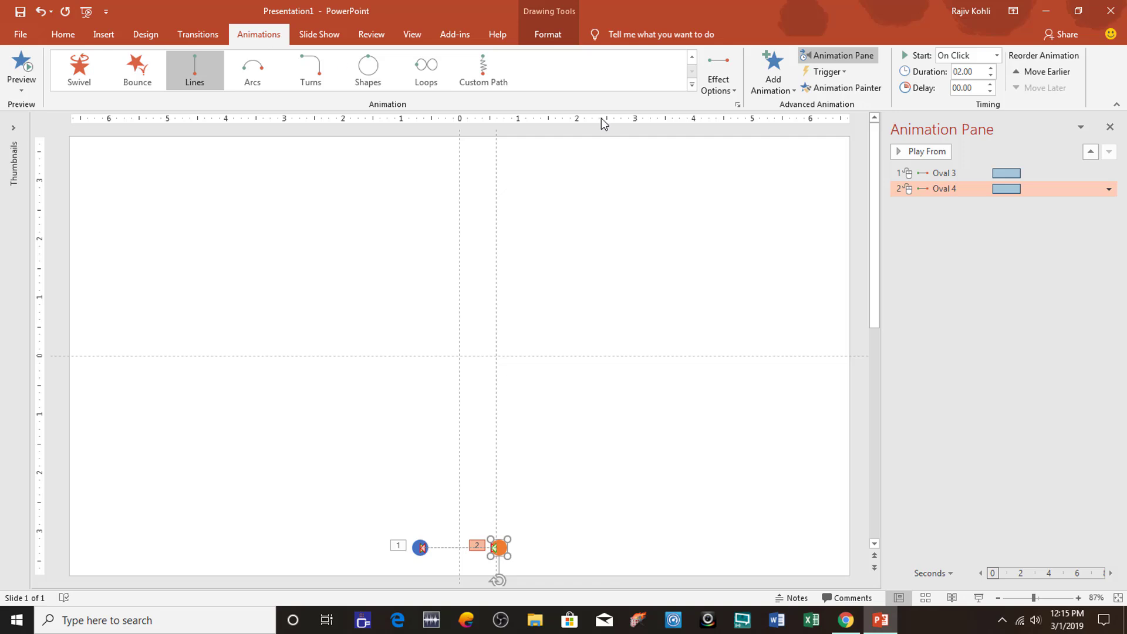
click(942, 174)
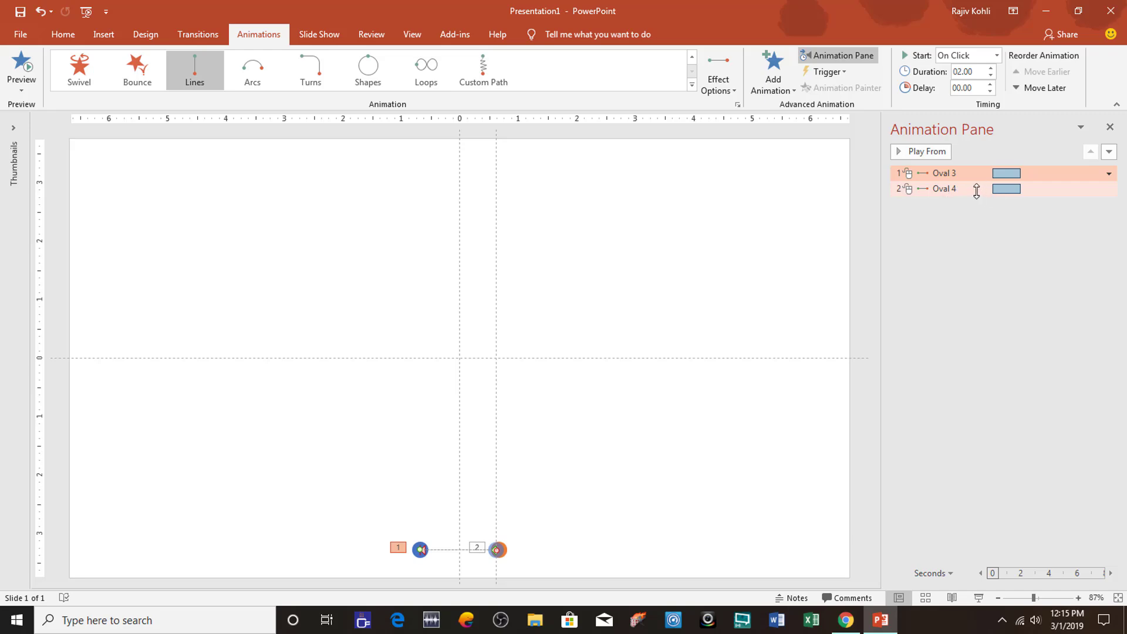
shift+click(957, 189)
click(971, 54)
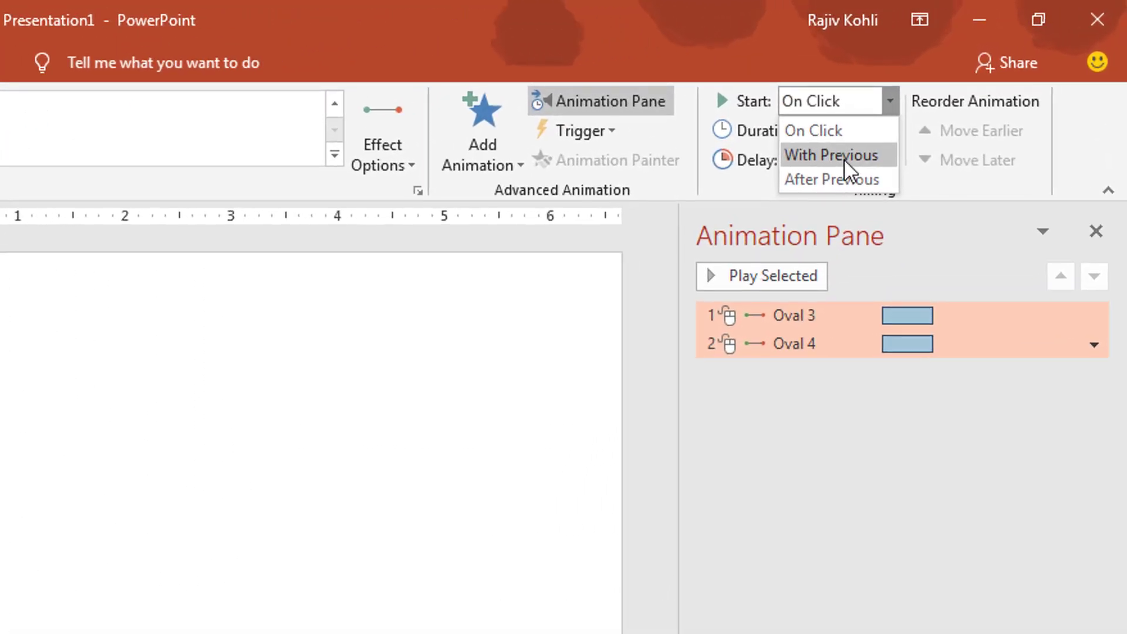
click(844, 161)
click(879, 136)
click(880, 136)
click(879, 136)
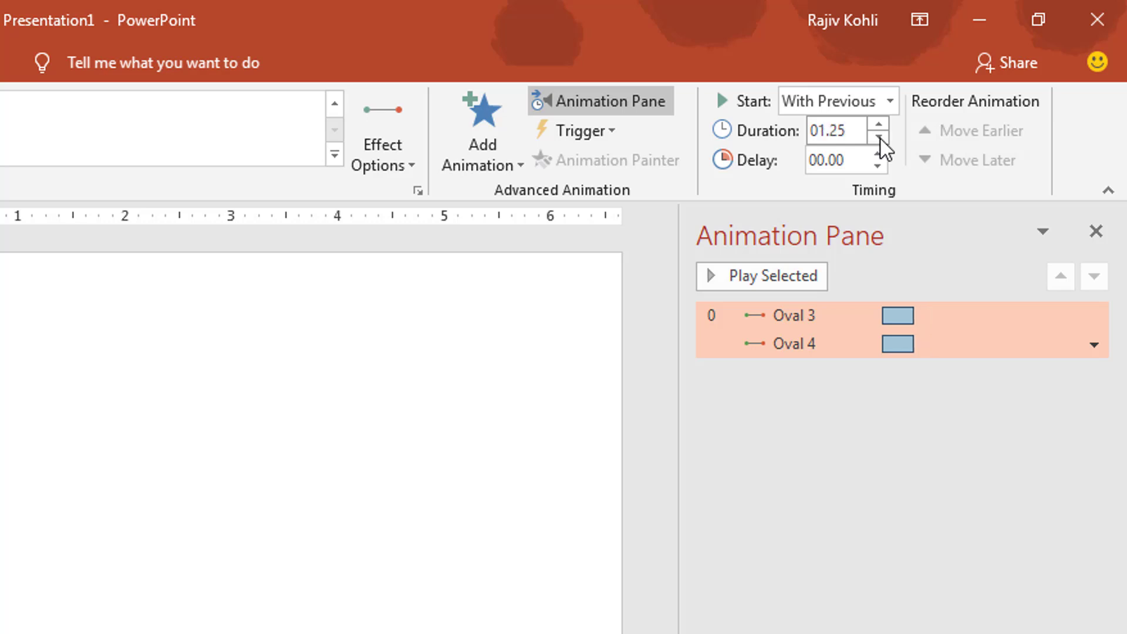
click(879, 136)
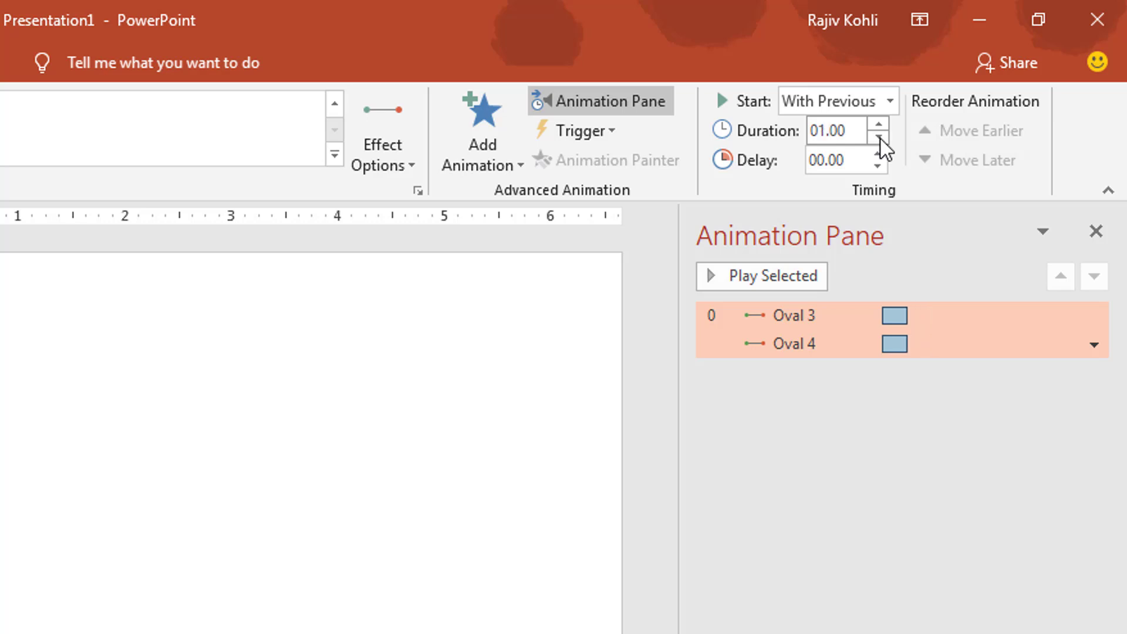
right_click(800, 317)
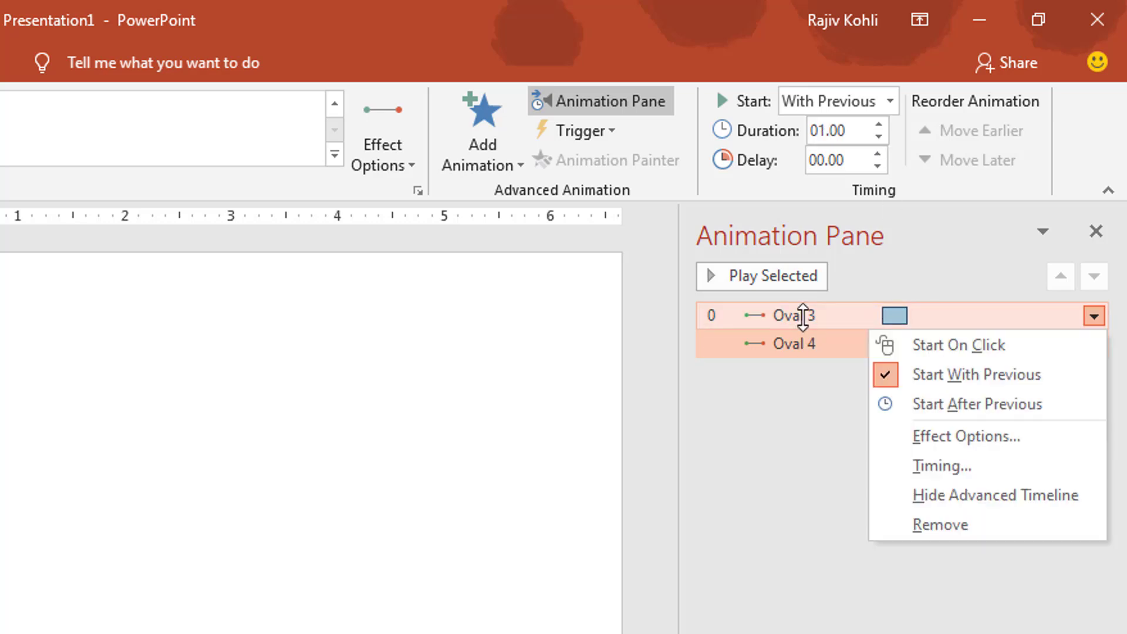
Turn on Auto-reverse and set Repeat to Until End of Slide for the circle animations.
click(939, 437)
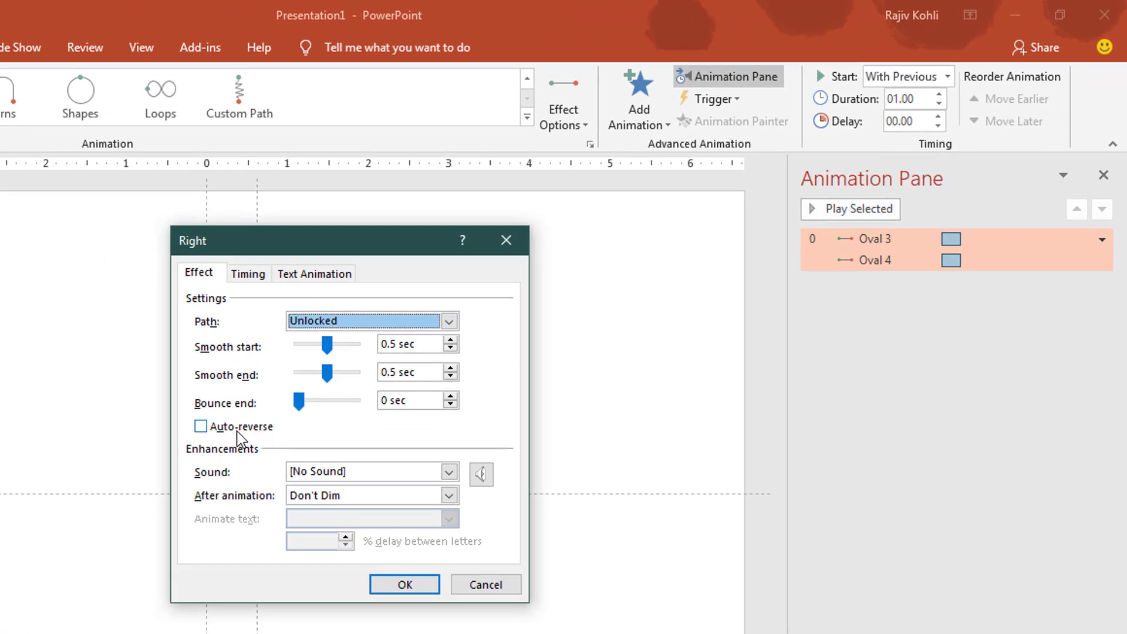
click(237, 430)
click(249, 276)
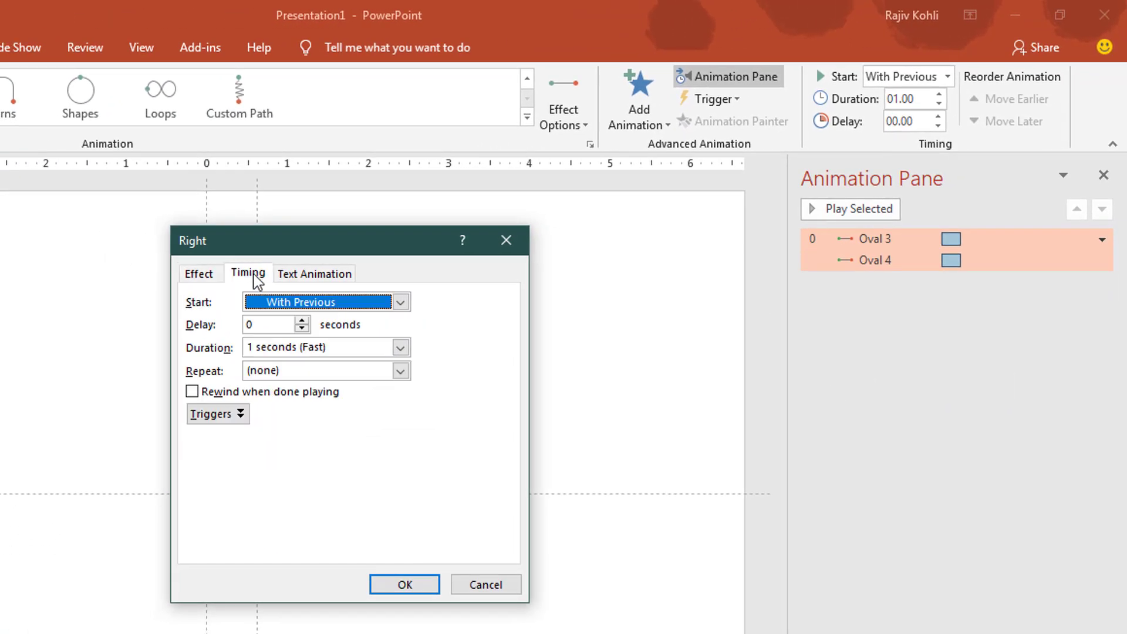
click(401, 370)
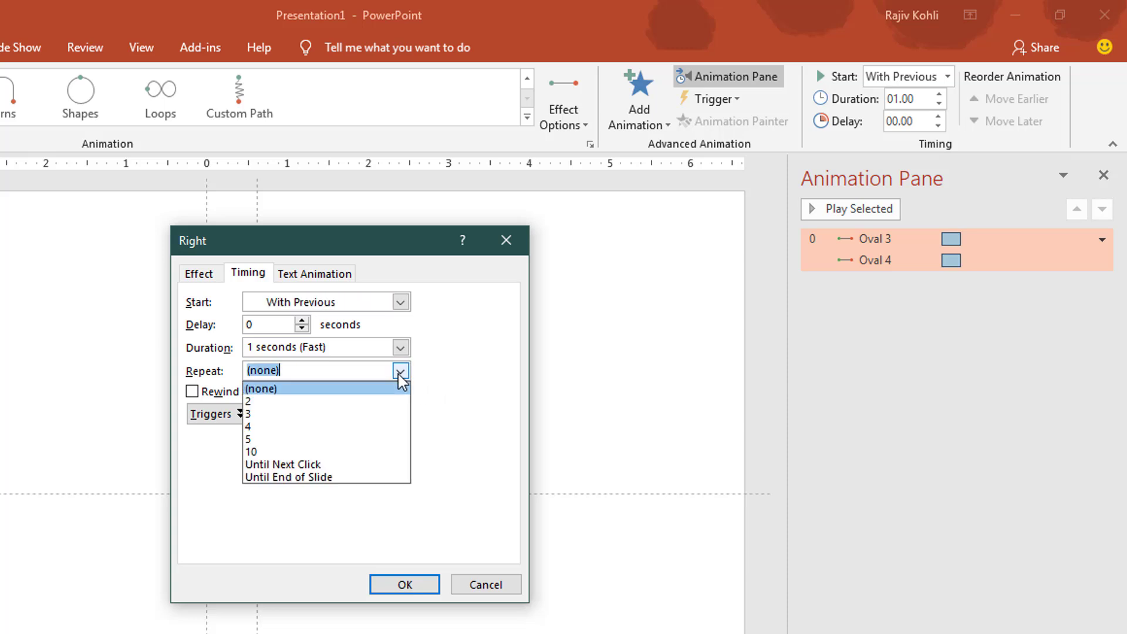
click(343, 480)
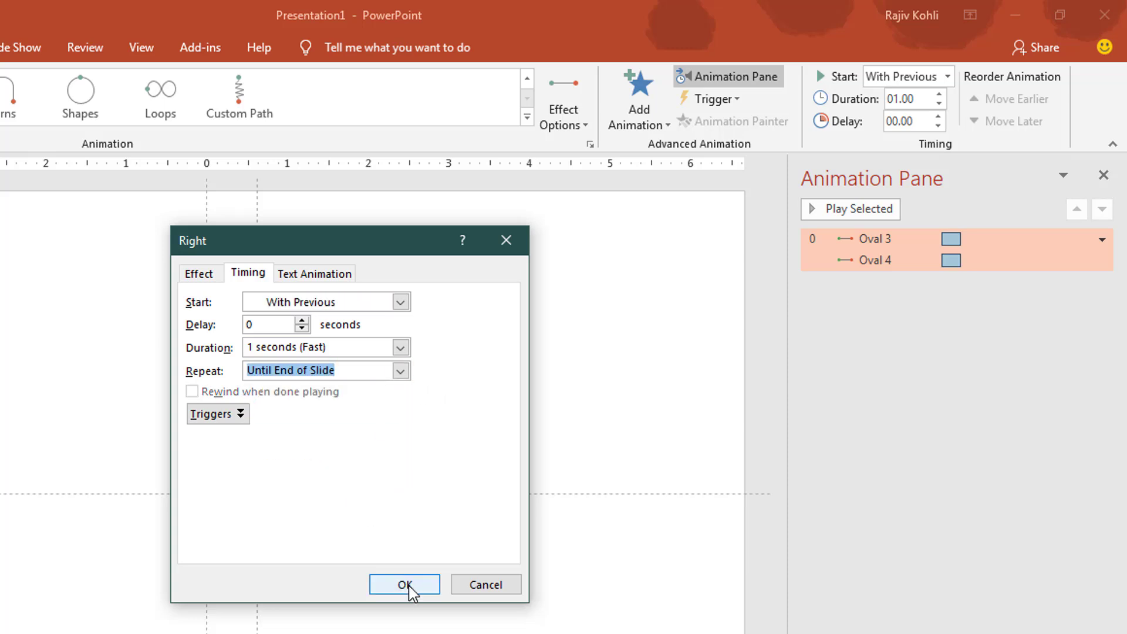
click(405, 584)
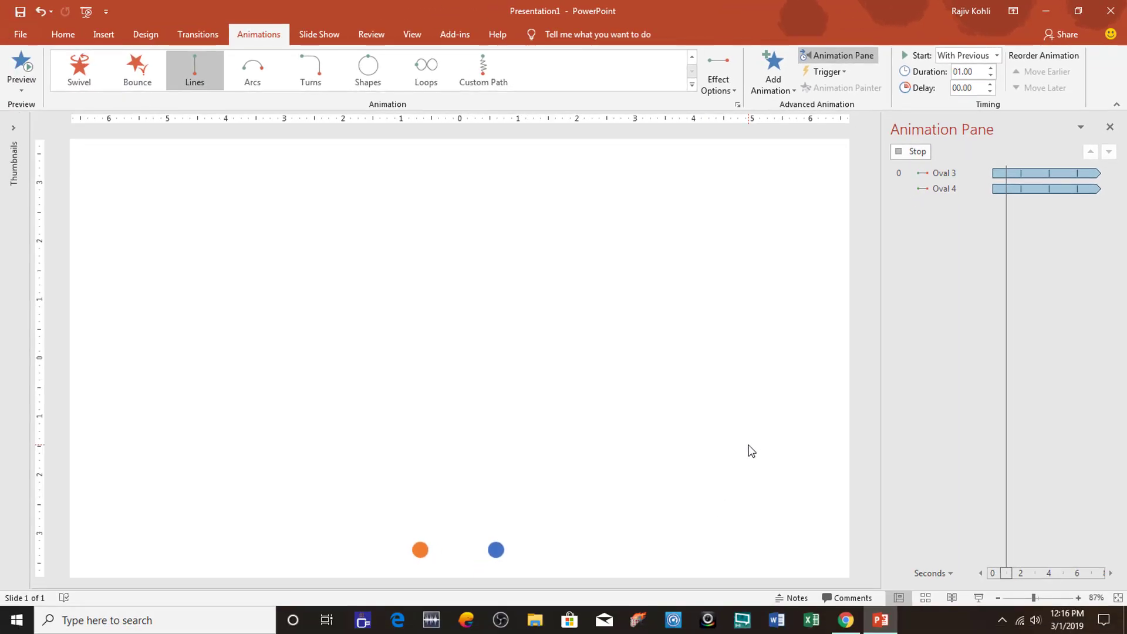
Reopen Oval 3's effect options and apply 0.5 sec smooth start and smooth end.
click(956, 259)
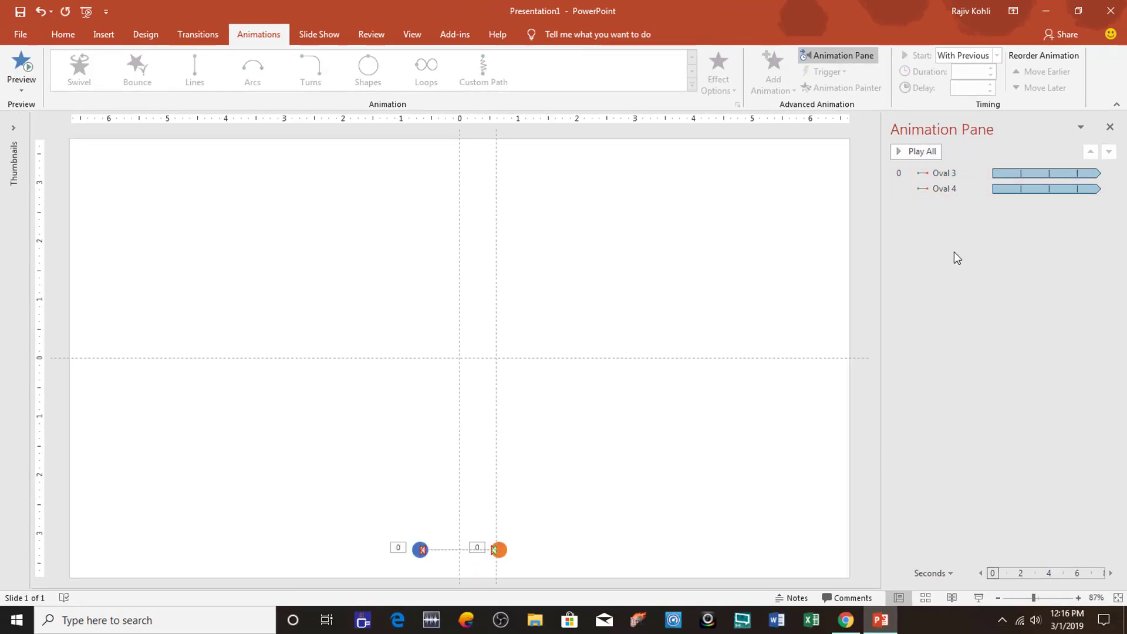
click(961, 175)
double_click(961, 174)
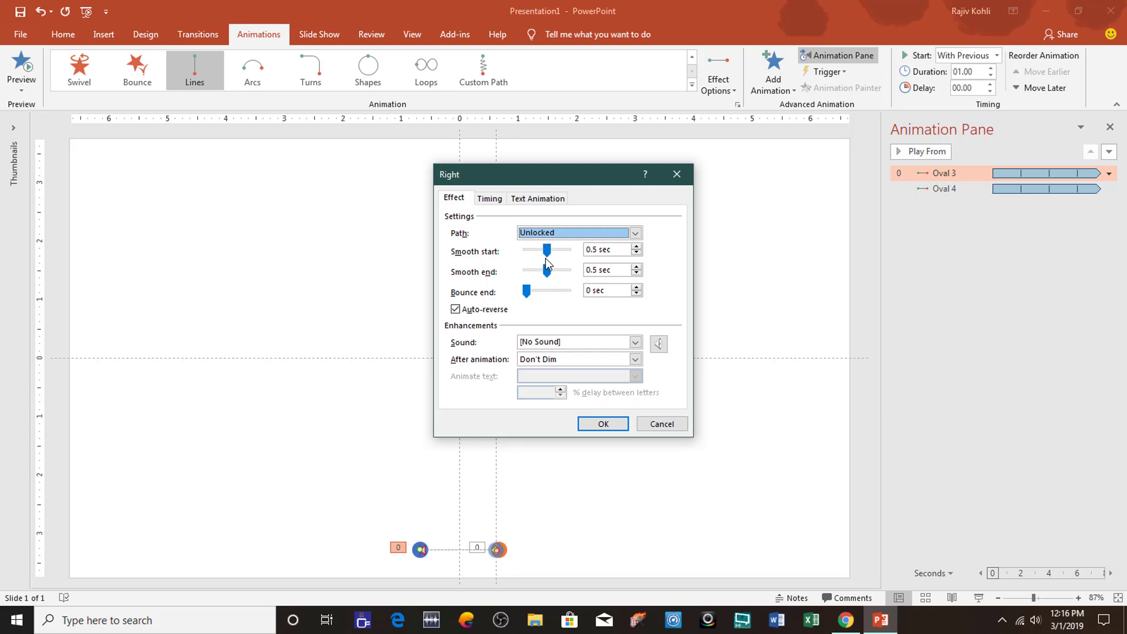
click(582, 424)
Draw a straight horizontal line, about 1.3 inches long, from the blue circle to the orange circle.
click(440, 504)
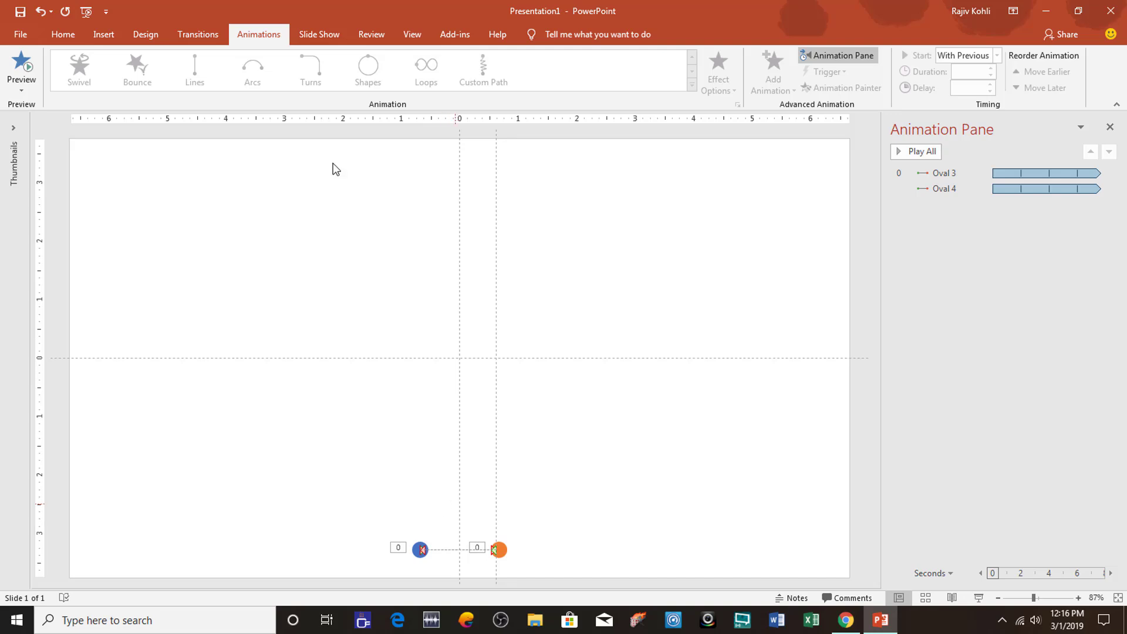
click(109, 34)
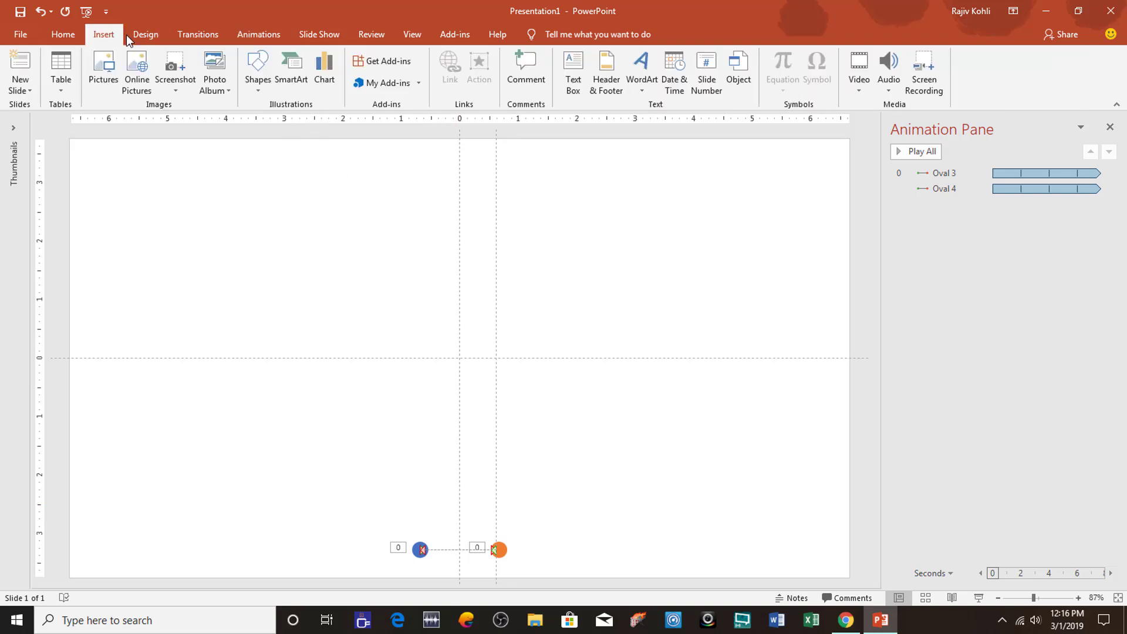
click(258, 77)
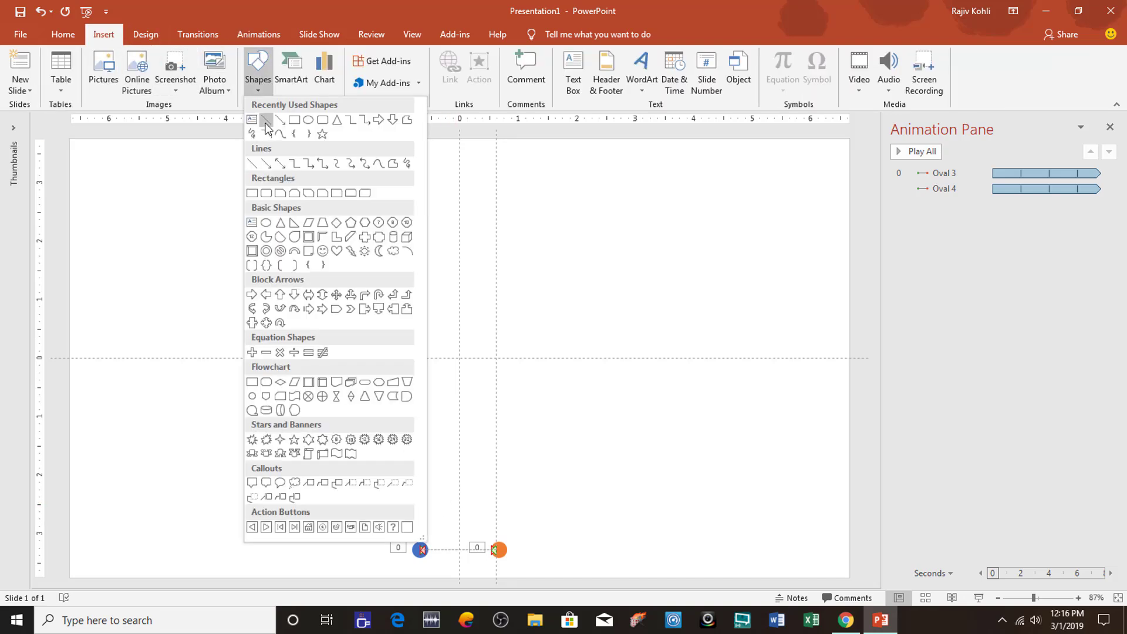
click(266, 121)
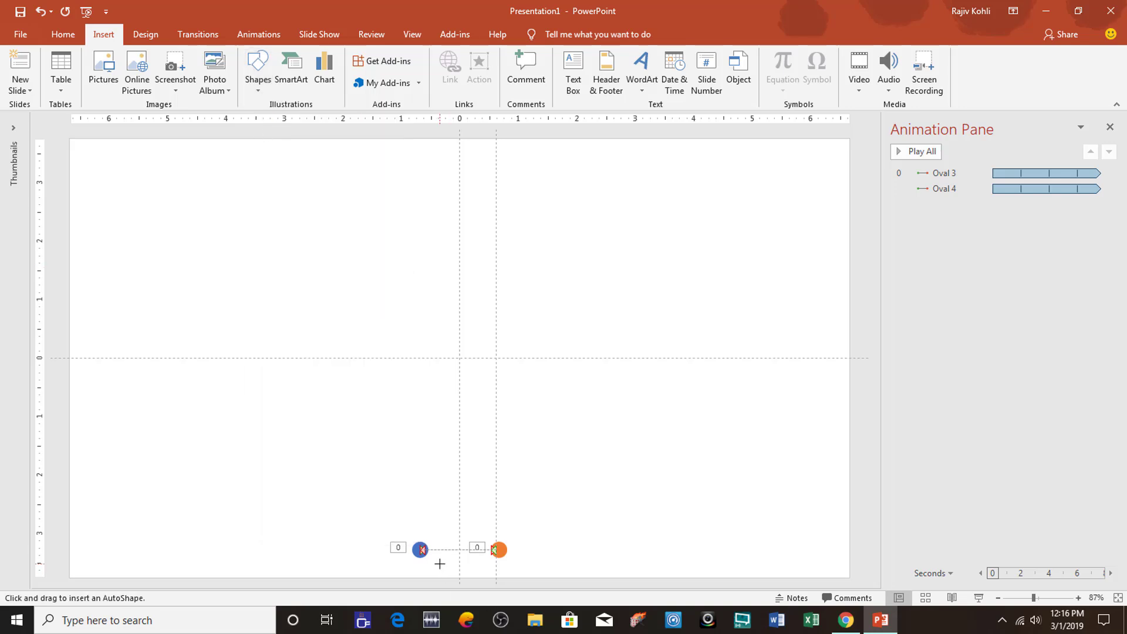
drag(420, 549, 498, 550)
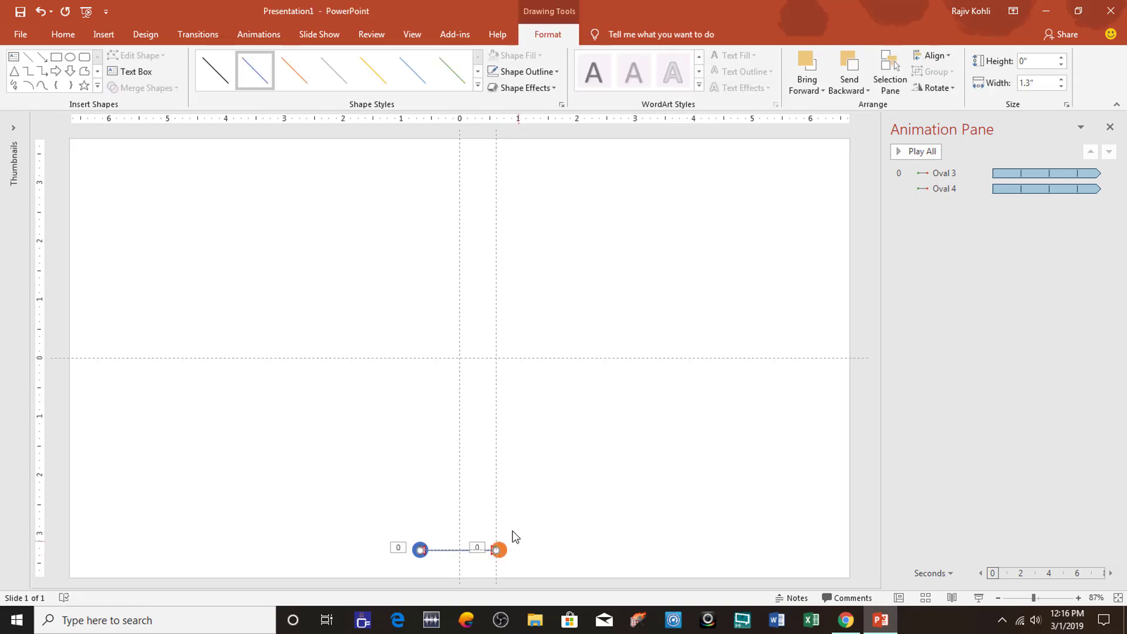
Give the connecting line a white theme outline and set the slide background to solid black fill.
click(548, 70)
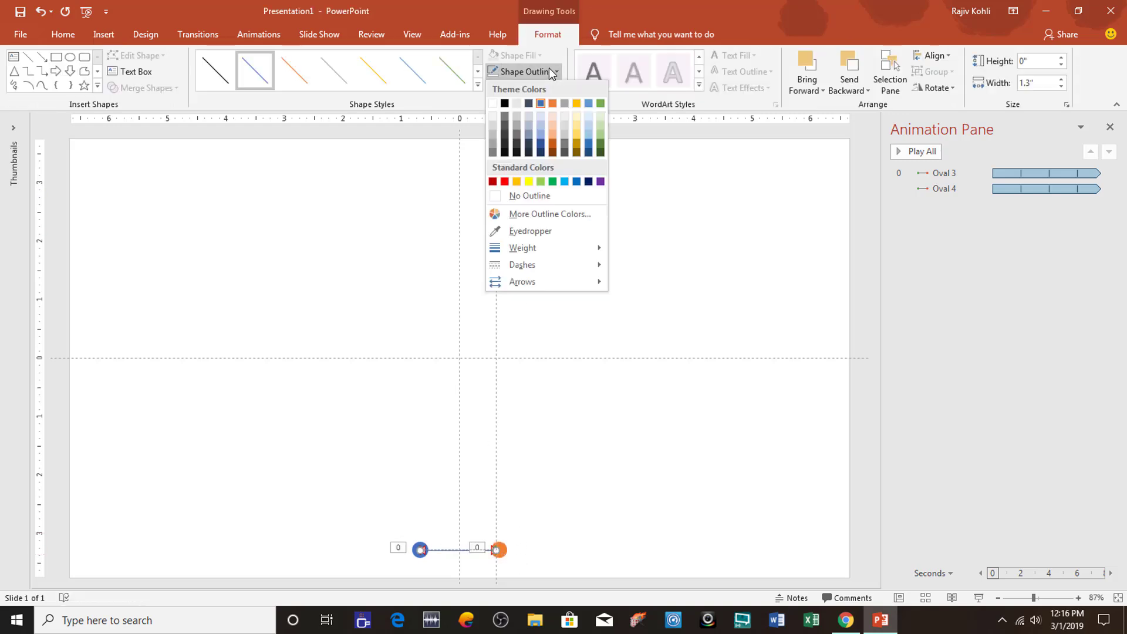
click(493, 104)
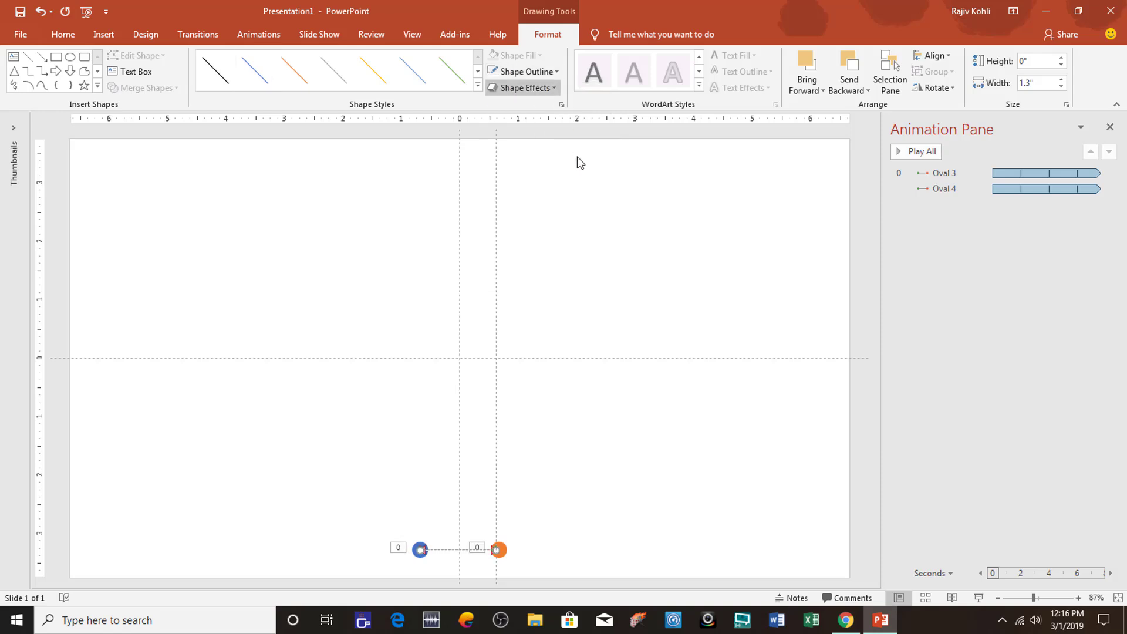
right_click(639, 211)
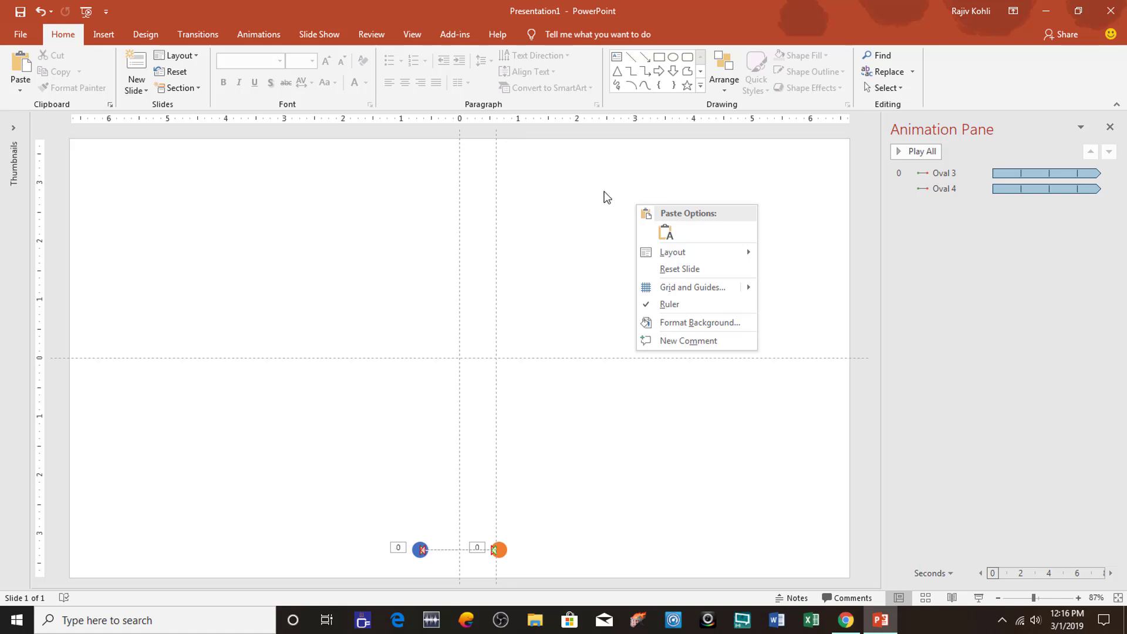
click(696, 329)
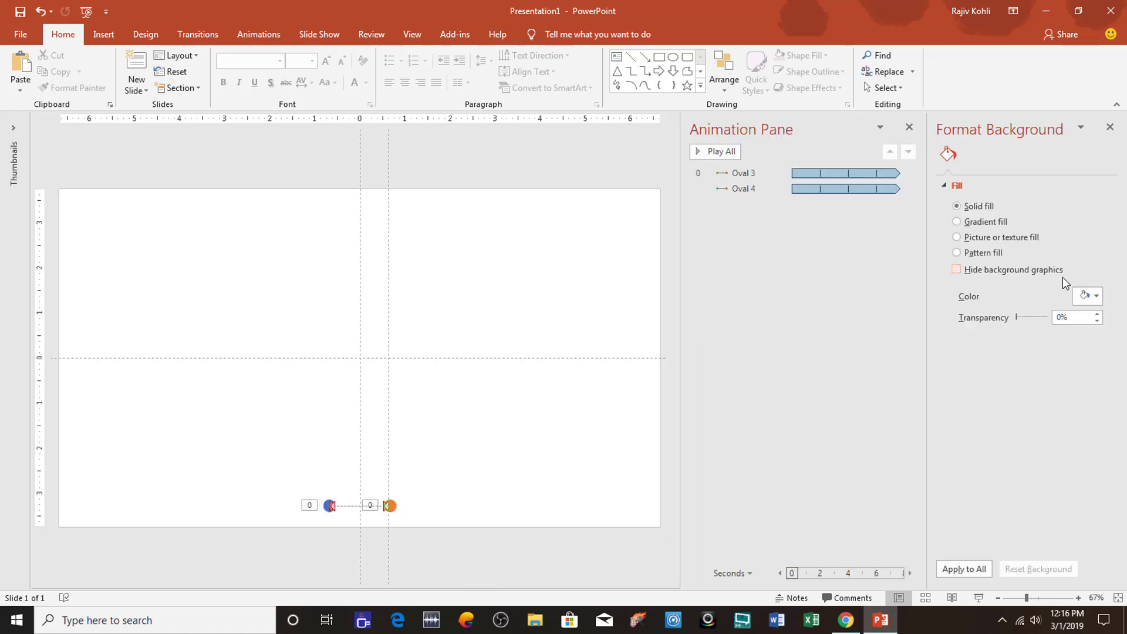
click(1087, 296)
click(1022, 343)
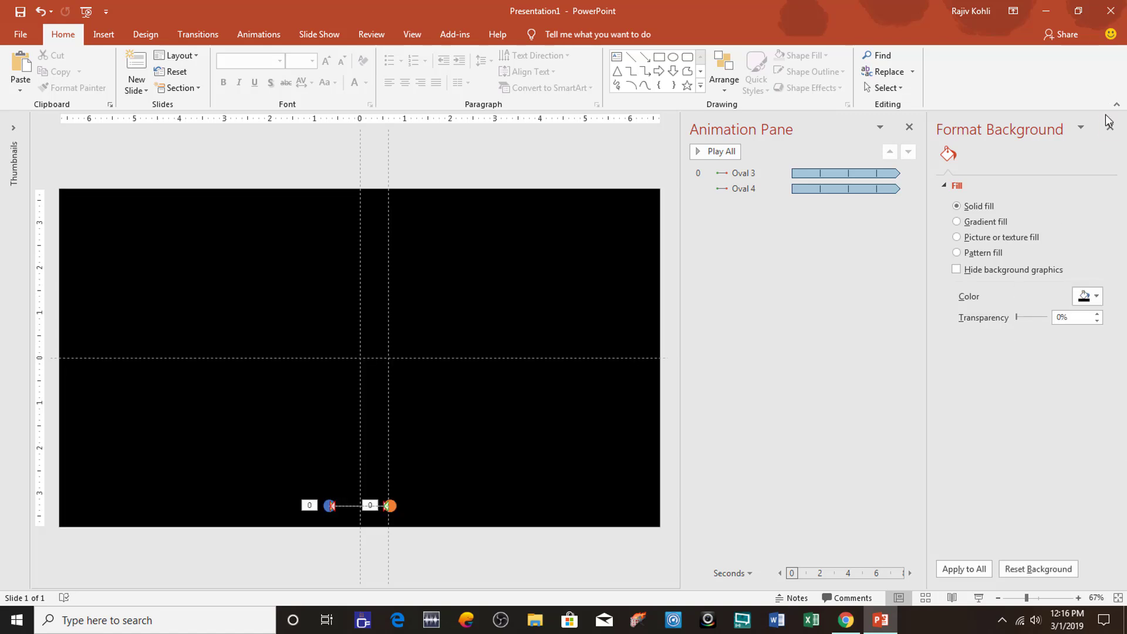
click(1110, 127)
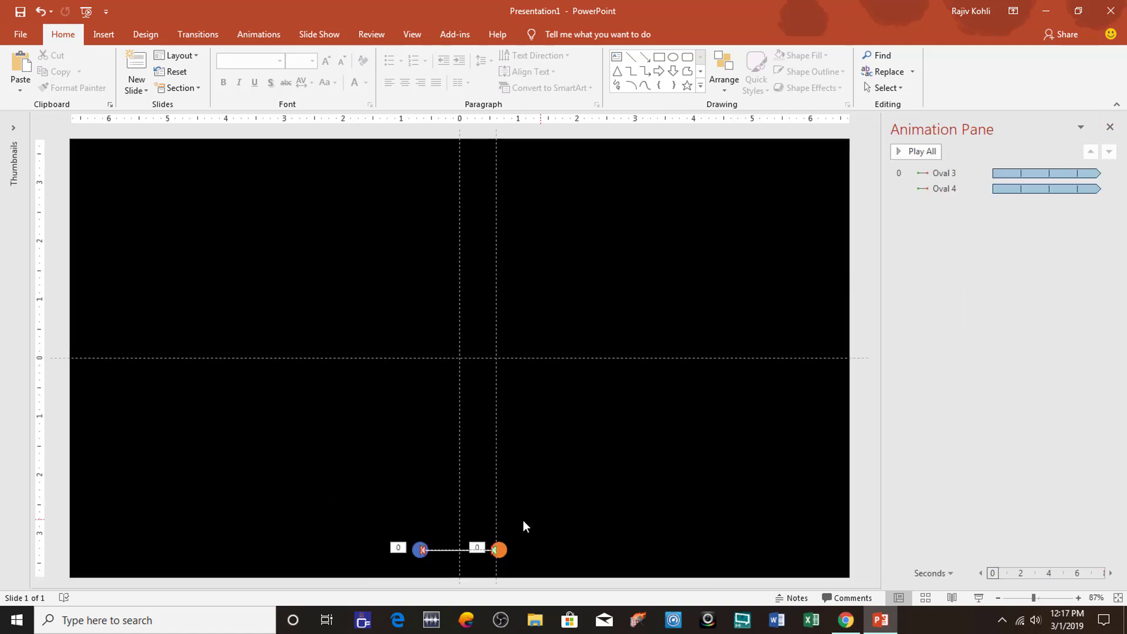
Set the connecting line's outline weight to 3 pt.
click(441, 551)
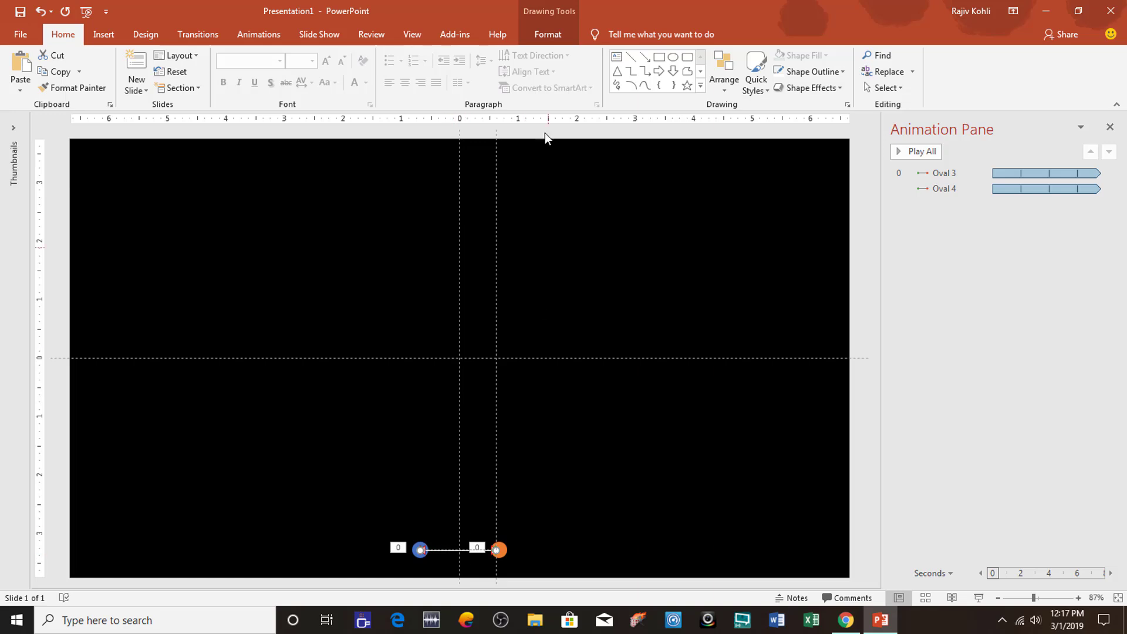
click(546, 38)
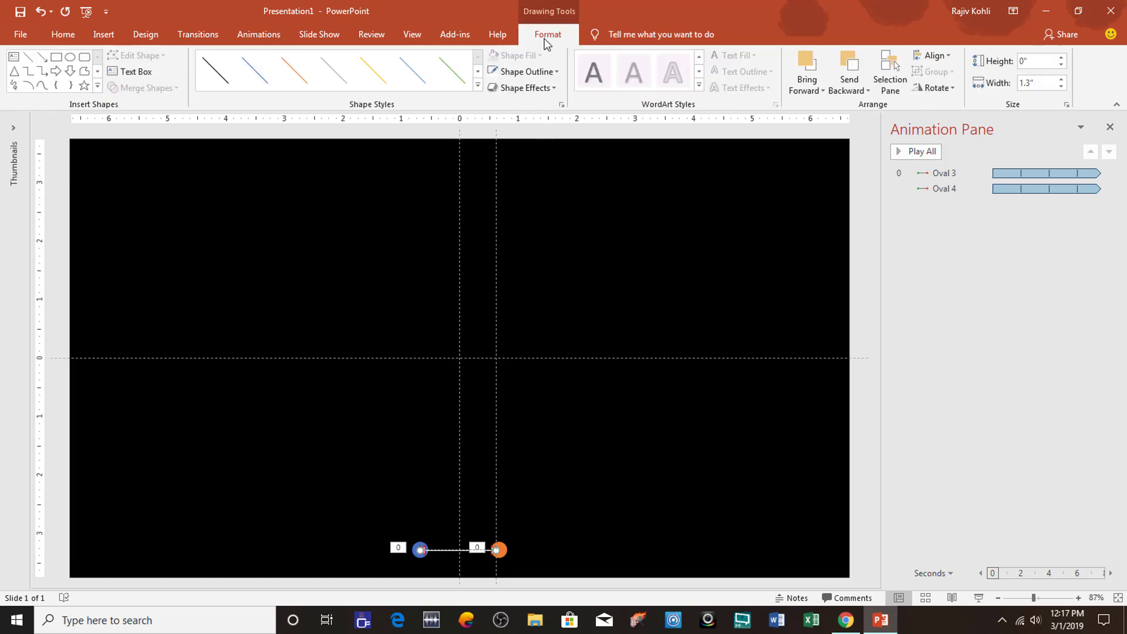
click(524, 71)
mouse_move(541, 249)
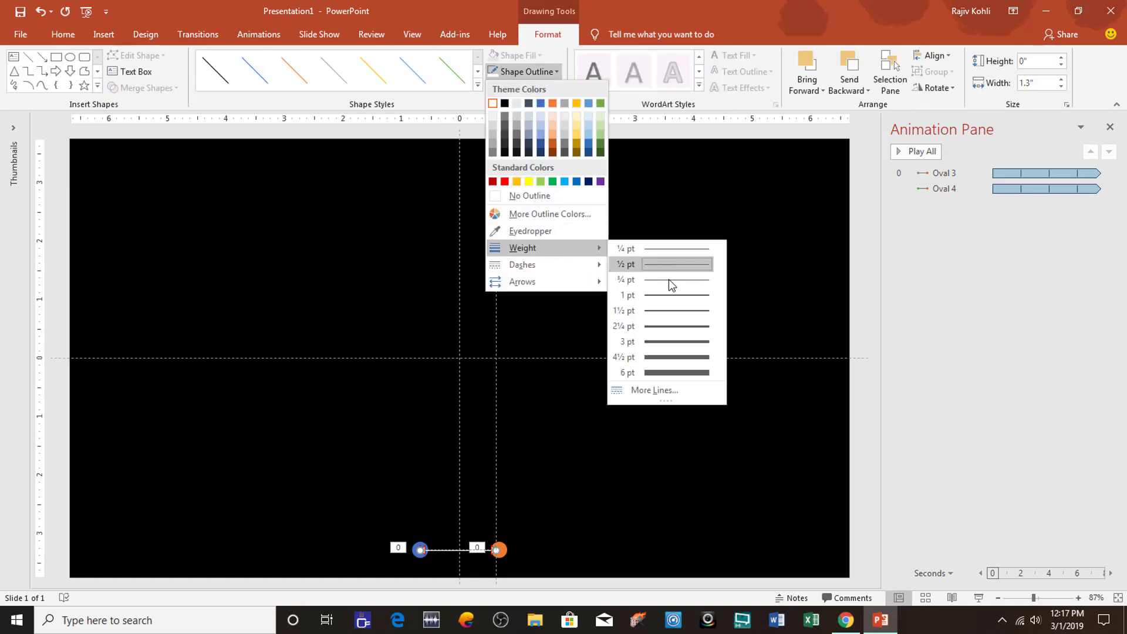
click(661, 345)
Change the line's cap type to Round in Format Shape.
click(532, 73)
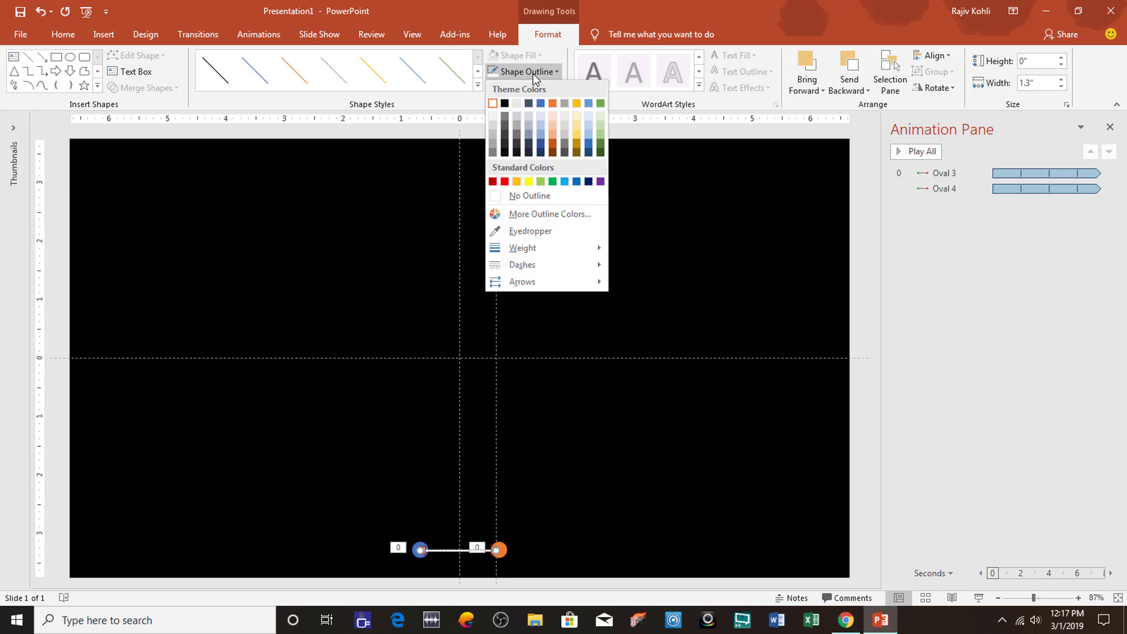
mouse_move(569, 249)
click(679, 392)
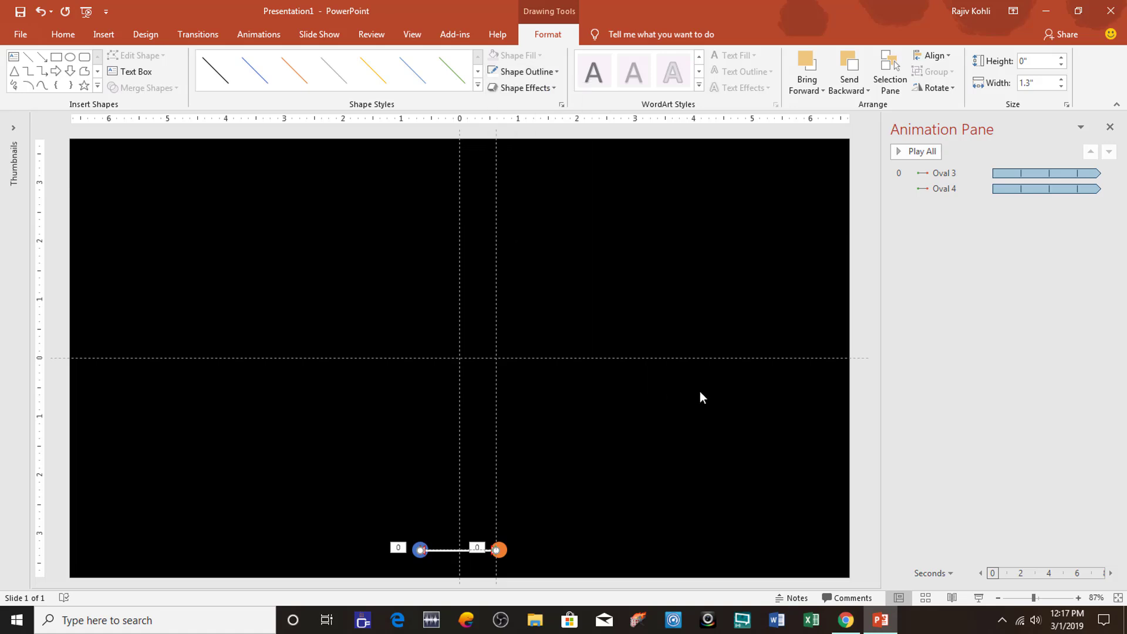
click(1078, 456)
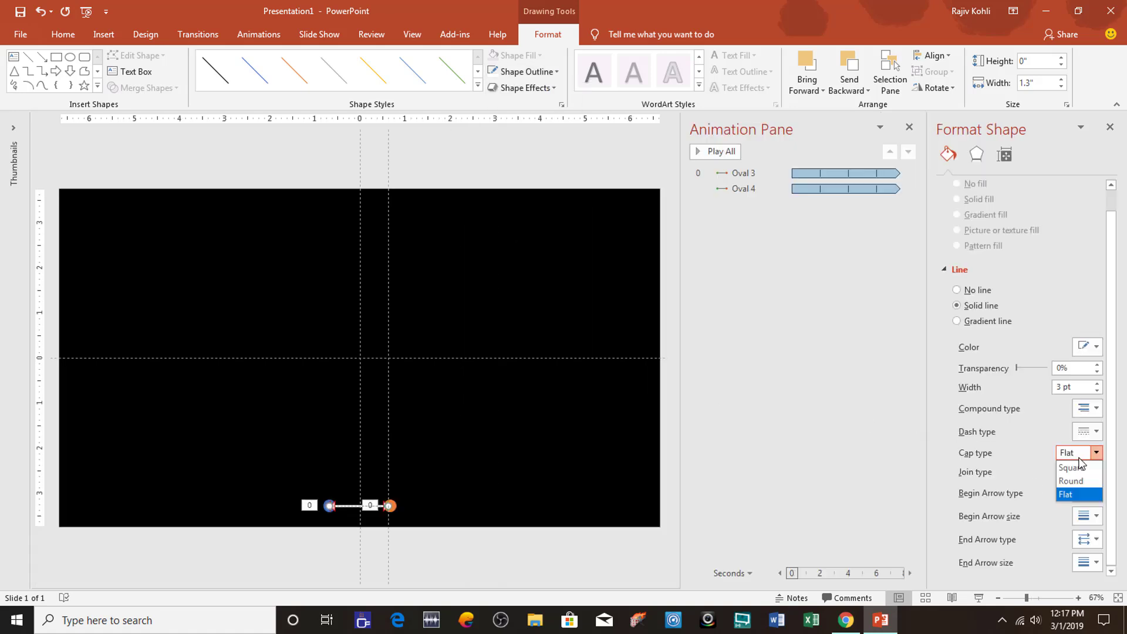
click(1074, 481)
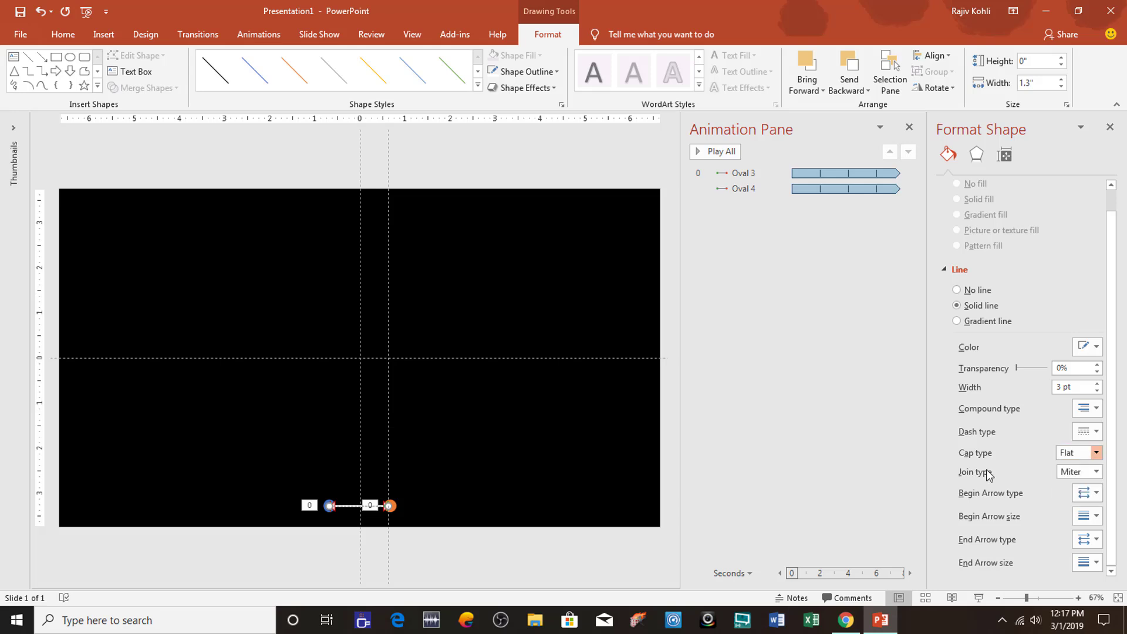
click(1110, 127)
Deselect and then reselect the white connecting line.
scroll(409, 560, up, 10)
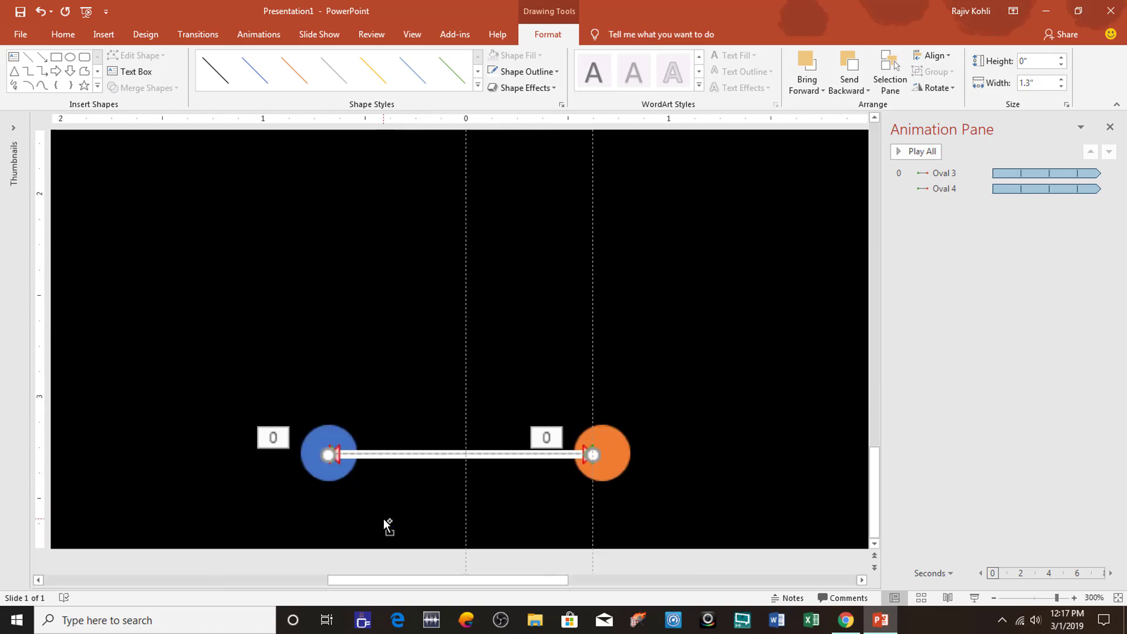
click(359, 490)
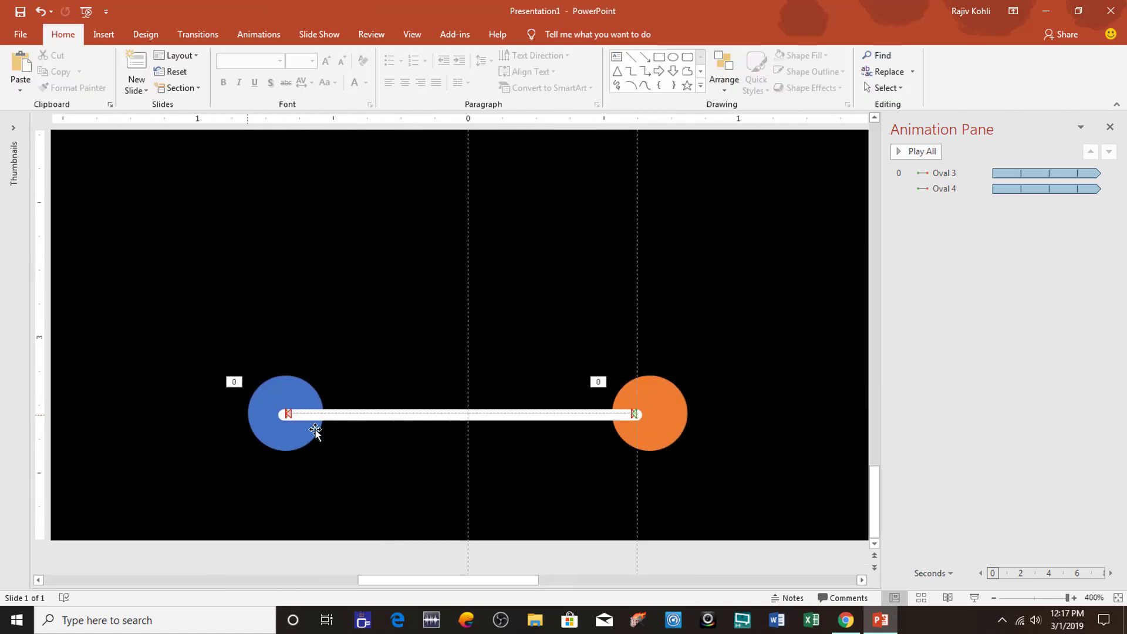
click(462, 420)
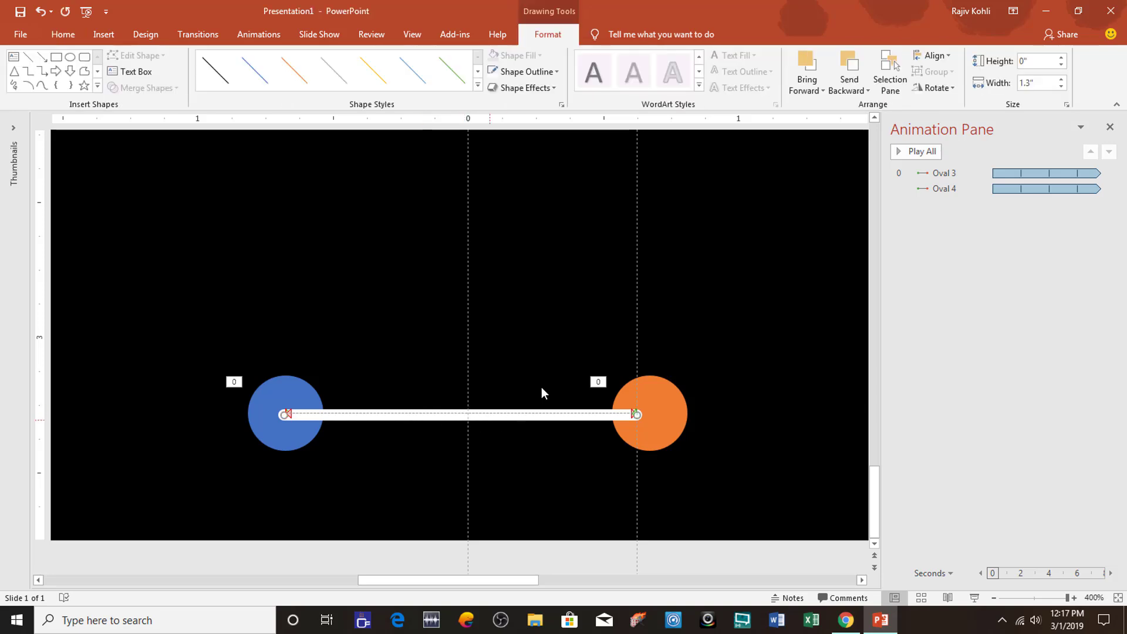
scroll(543, 384, down, 5)
click(282, 40)
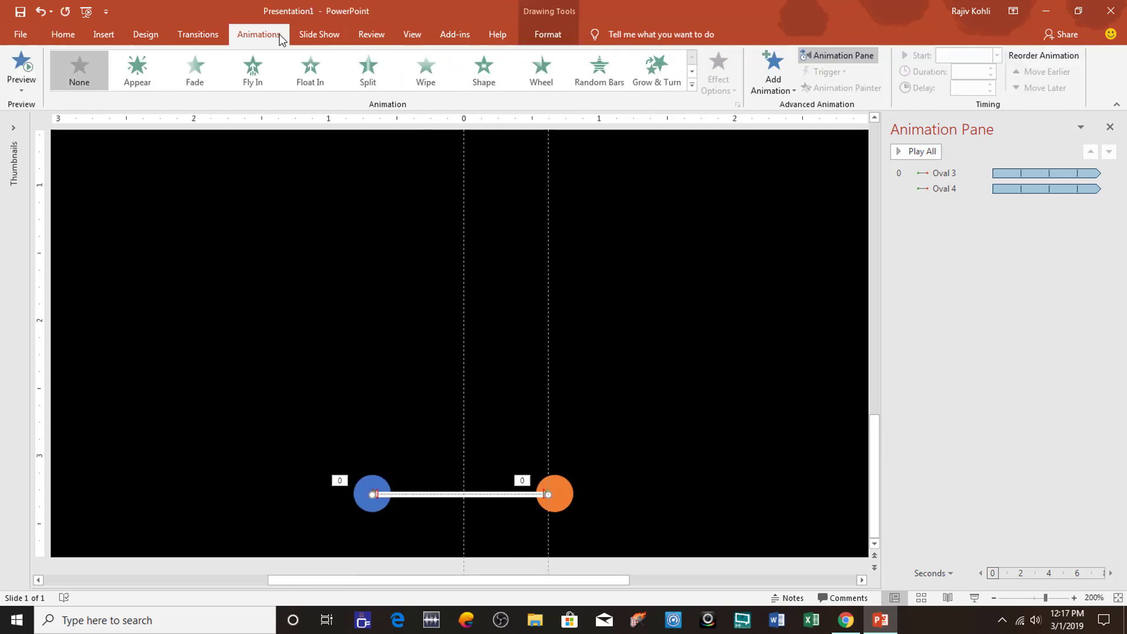
Add a Grow/Shrink emphasis to the line with a 10% Horizontal size.
click(775, 79)
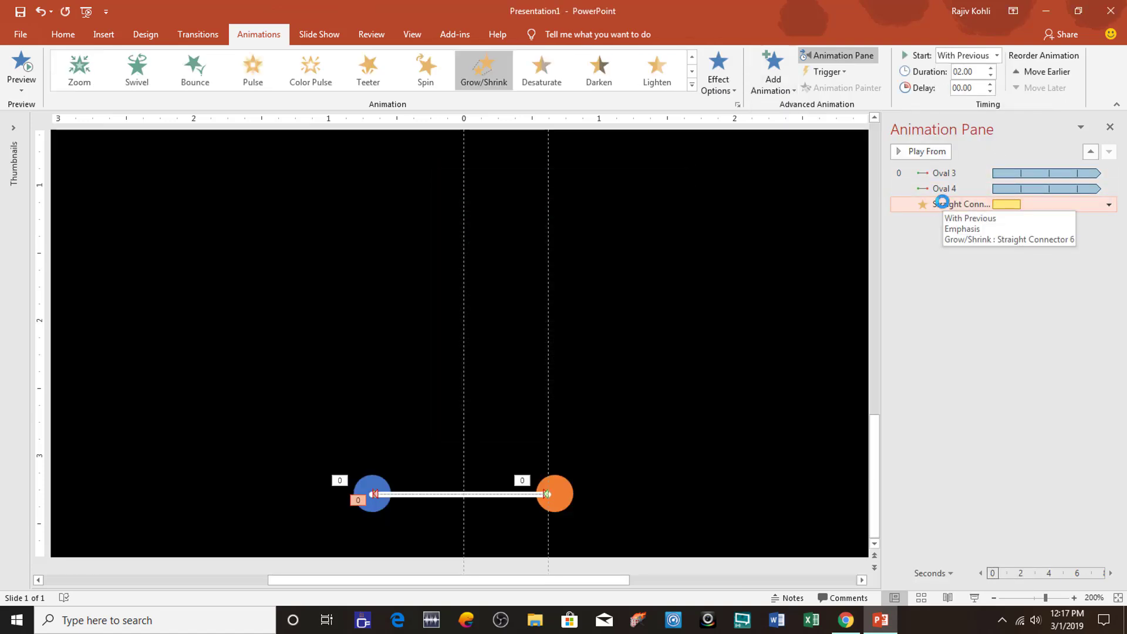
double_click(941, 204)
click(635, 233)
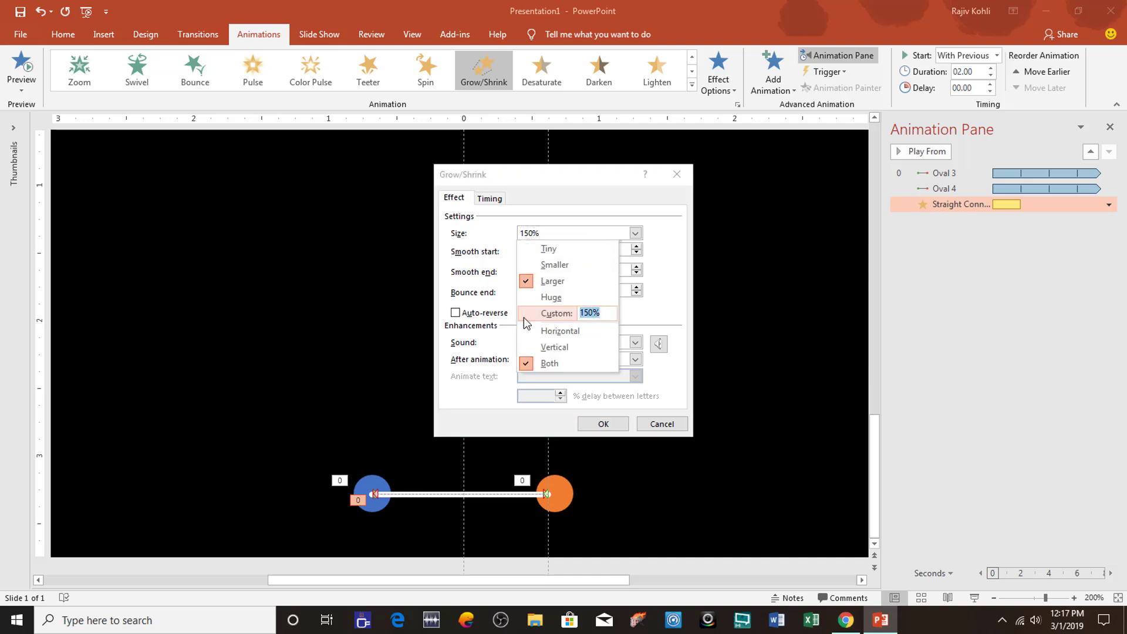
text(10)
key(Return)
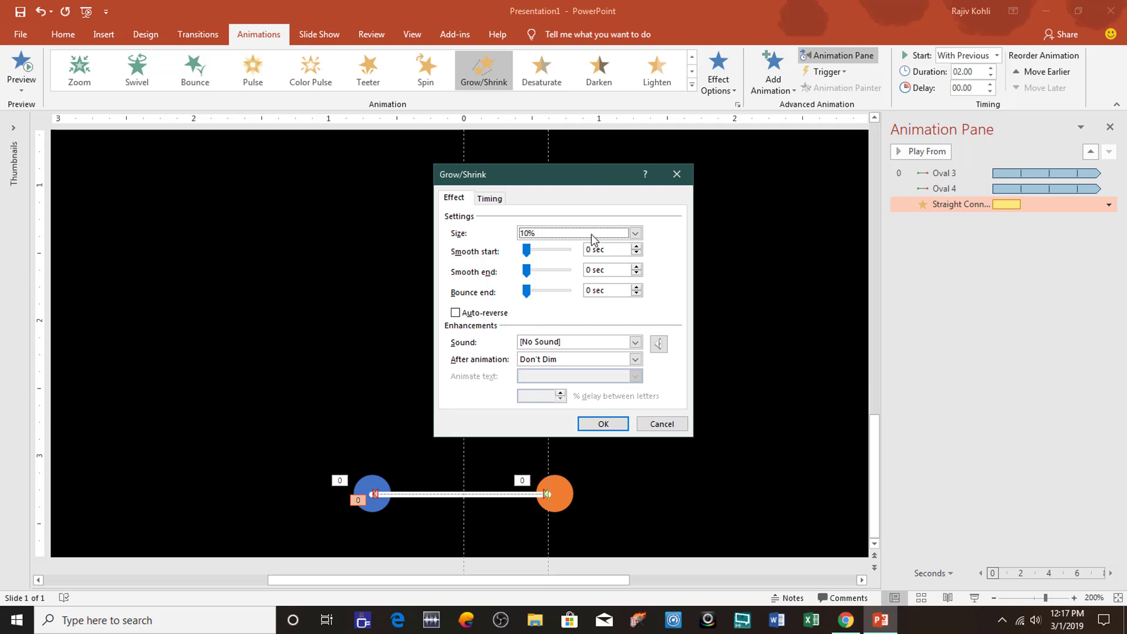
click(636, 233)
click(566, 334)
Turn on auto-reverse and set the smooth start and end to .25 s.
click(498, 316)
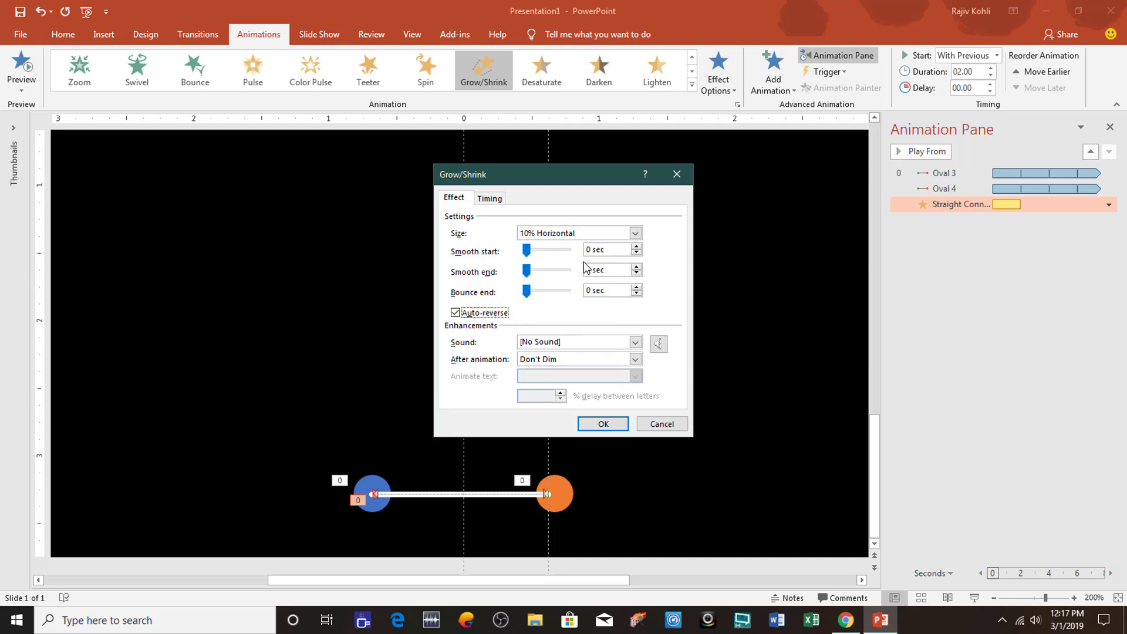
click(636, 267)
text(.25)
key(shift+Tab)
key(shift+Tab)
text(.)
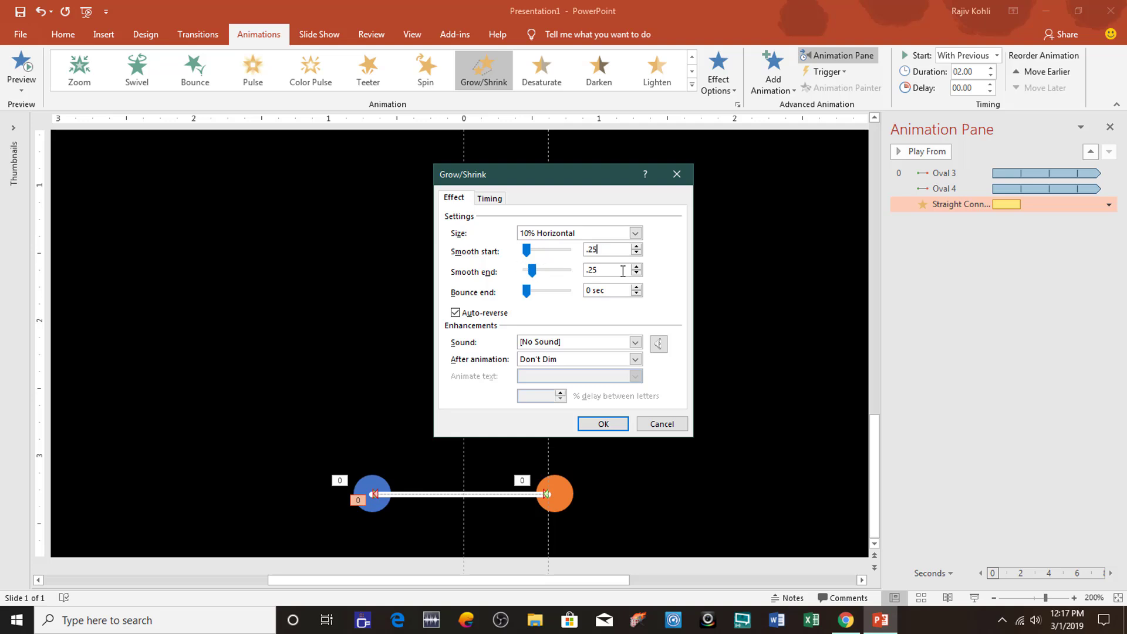
key(Tab)
Set the effect to repeat until end of slide with a .50 s duration.
click(490, 198)
click(601, 269)
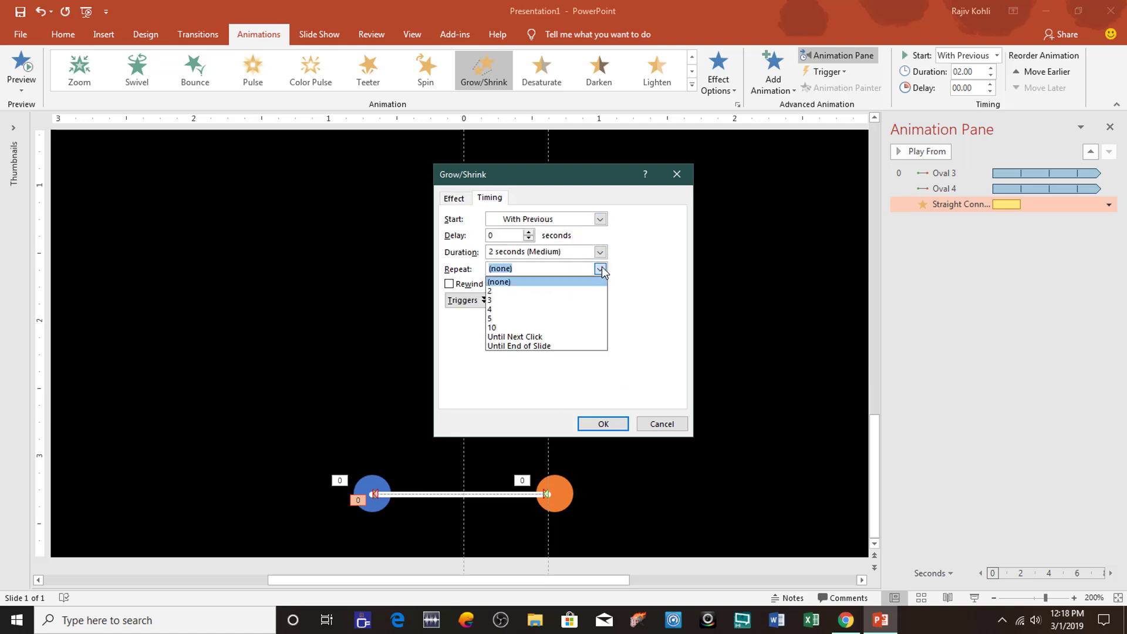
click(546, 347)
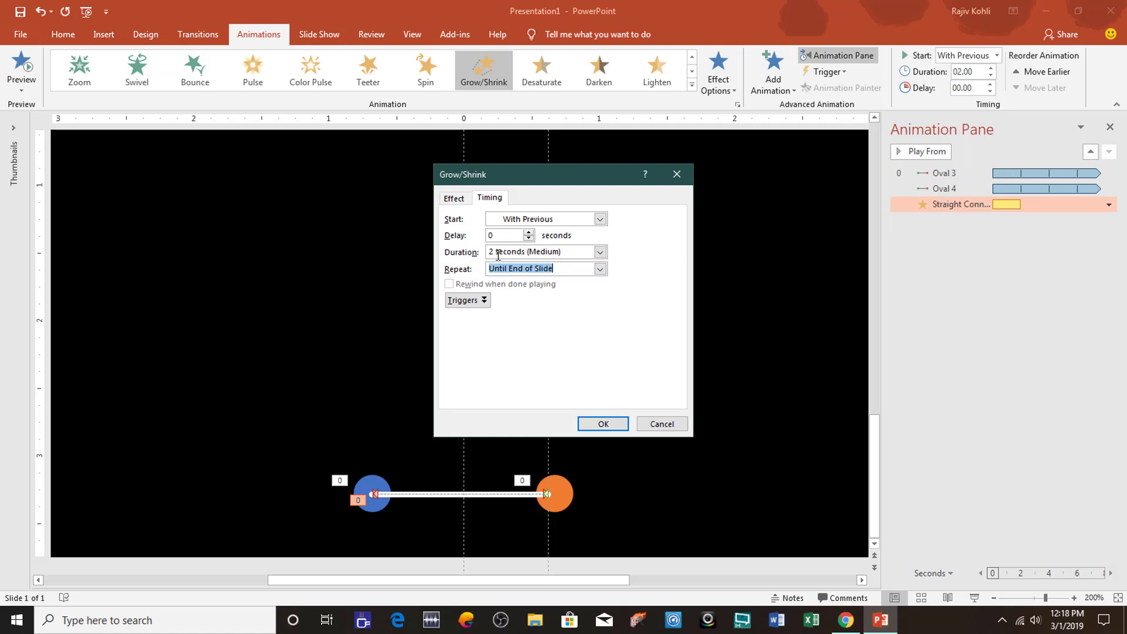
click(551, 258)
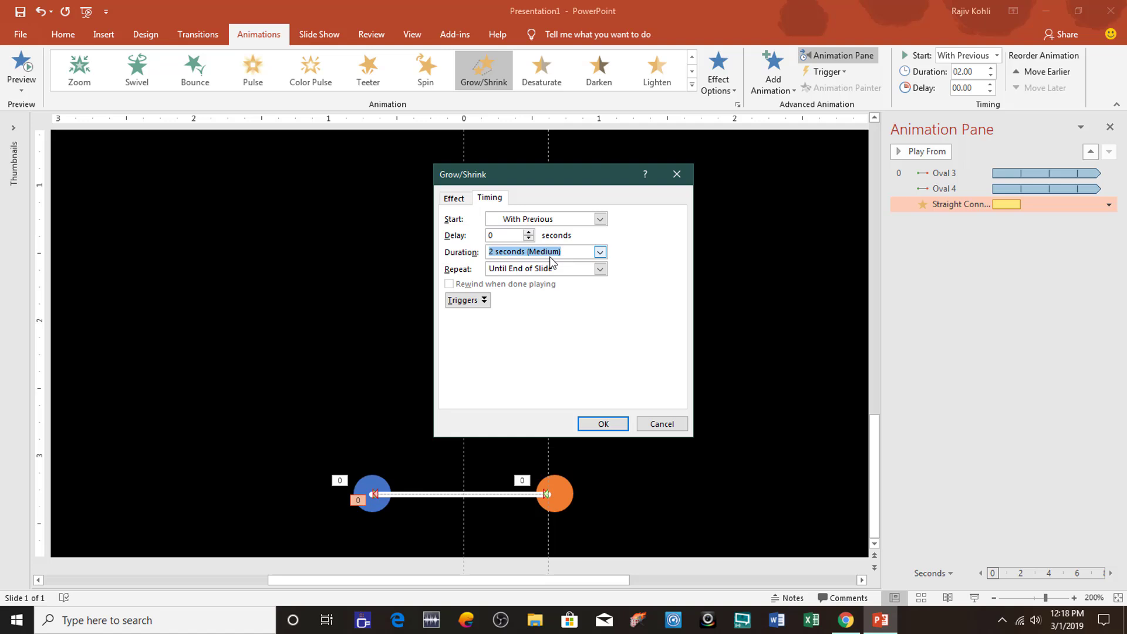
text(.50)
Confirm the Grow/Shrink settings and bring both circles in front of the connecting line.
click(616, 423)
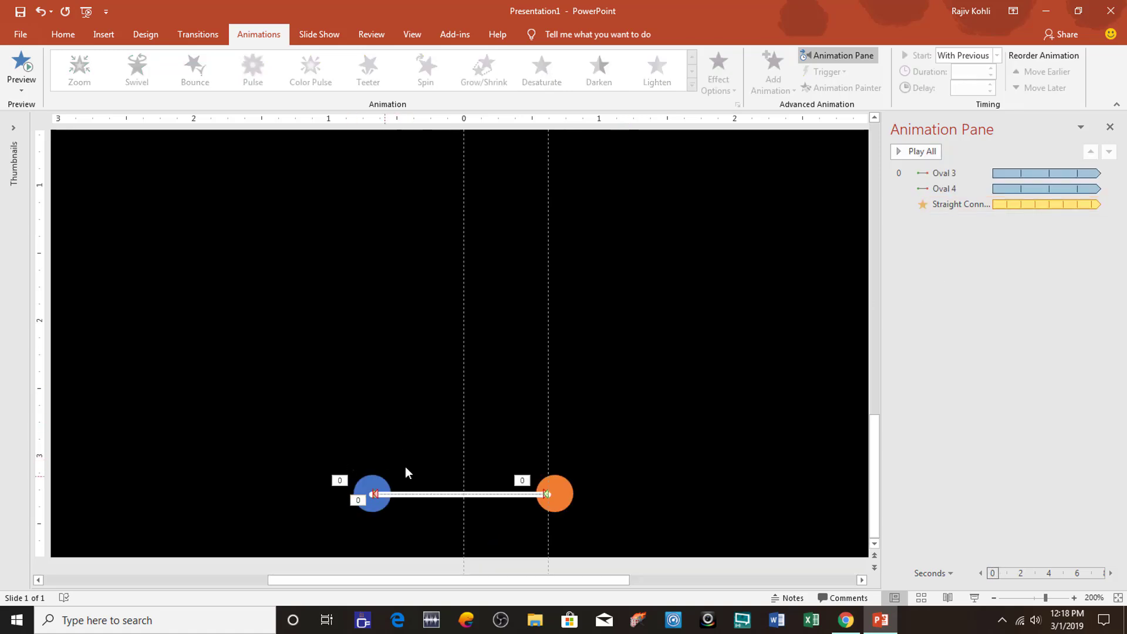
click(370, 479)
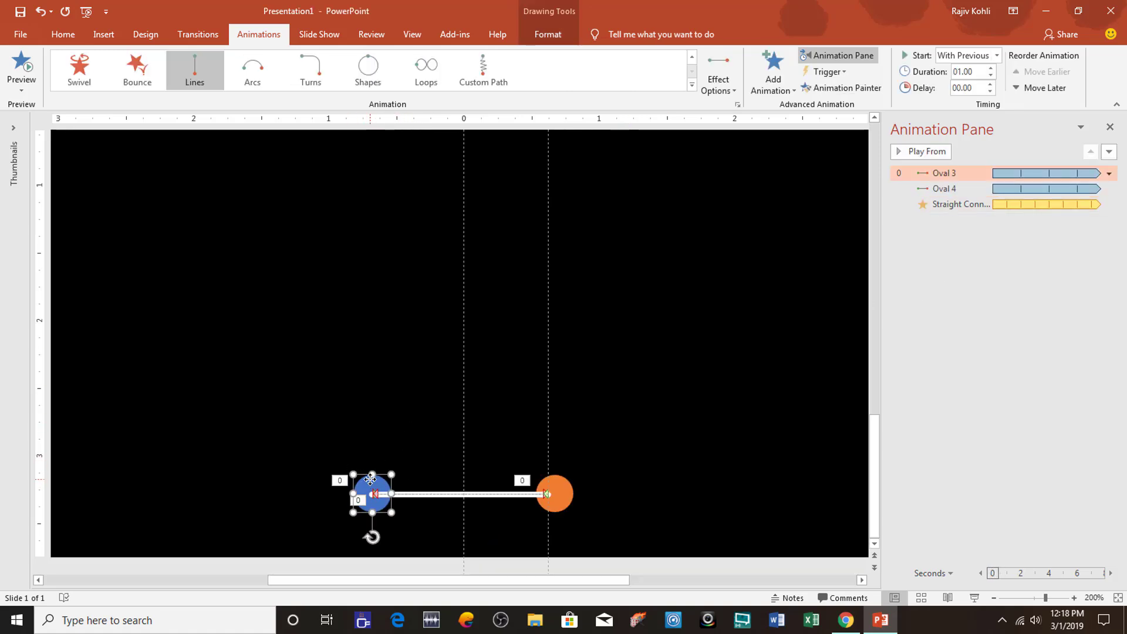
shift+click(556, 481)
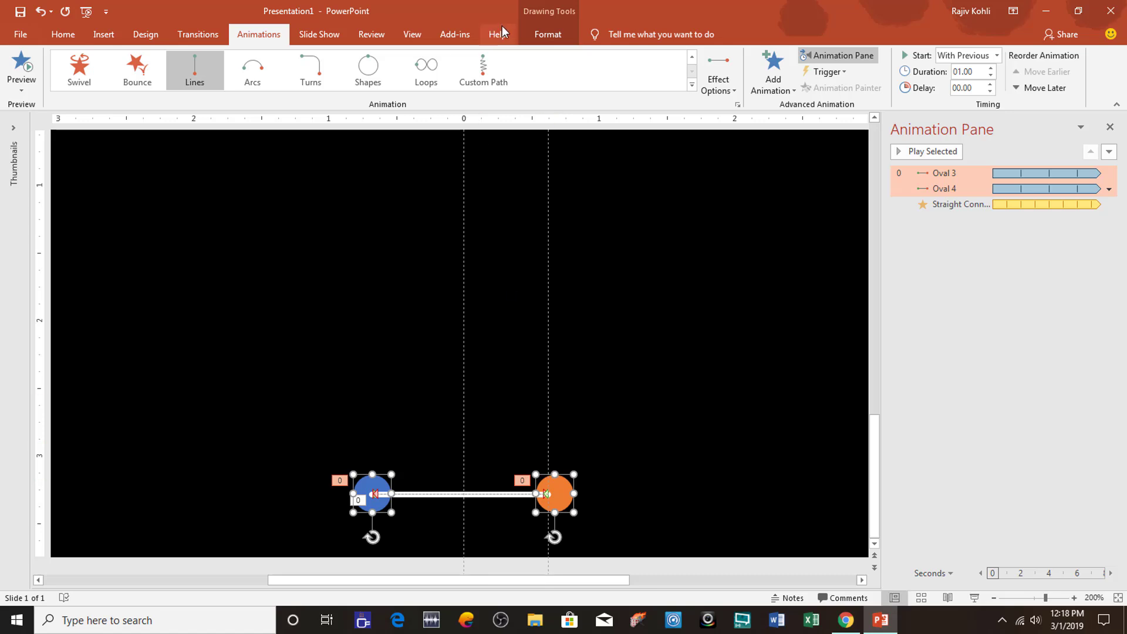
click(548, 34)
click(807, 88)
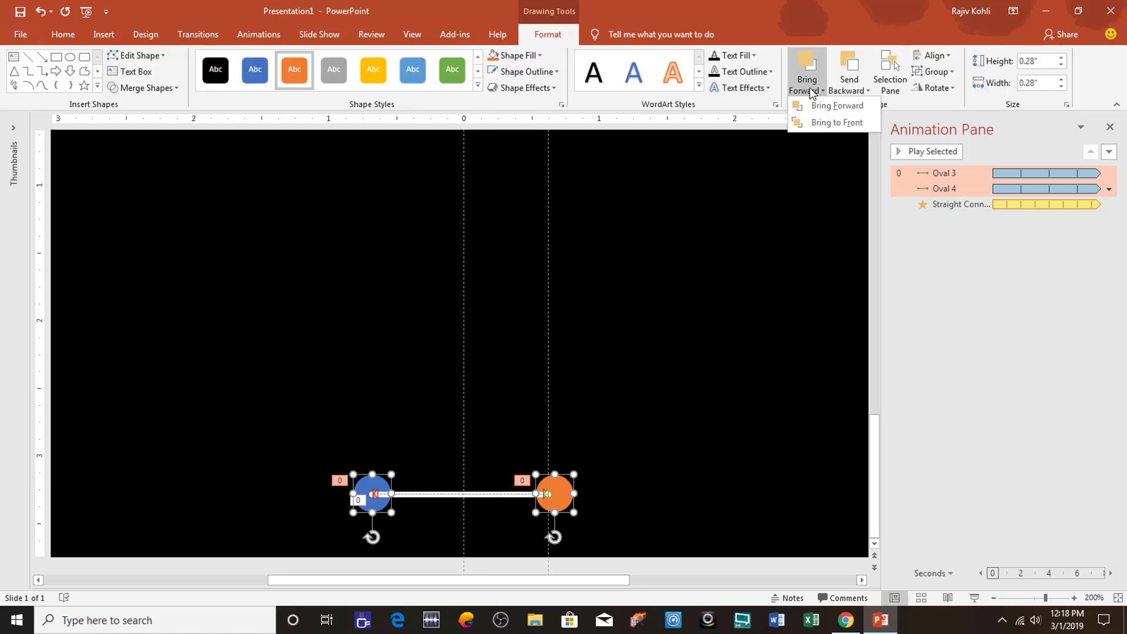
click(820, 123)
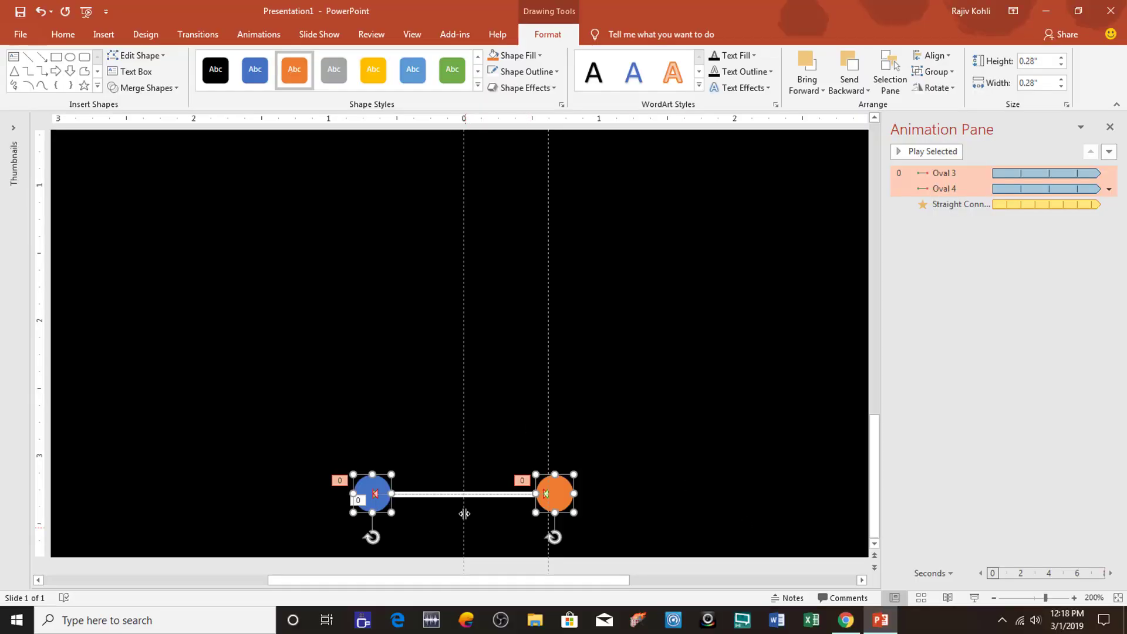
click(481, 495)
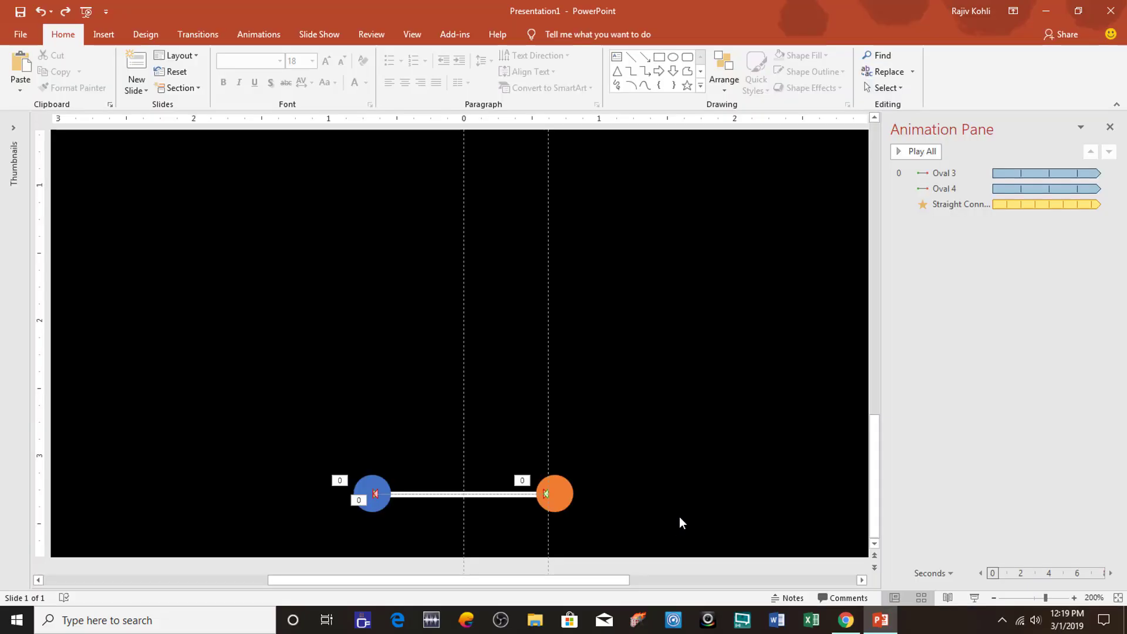
Ctrl+Shift-drag a copy of the circles-and-line row upward, then repeat with F4 to 18 rows.
scroll(615, 401, down, 5)
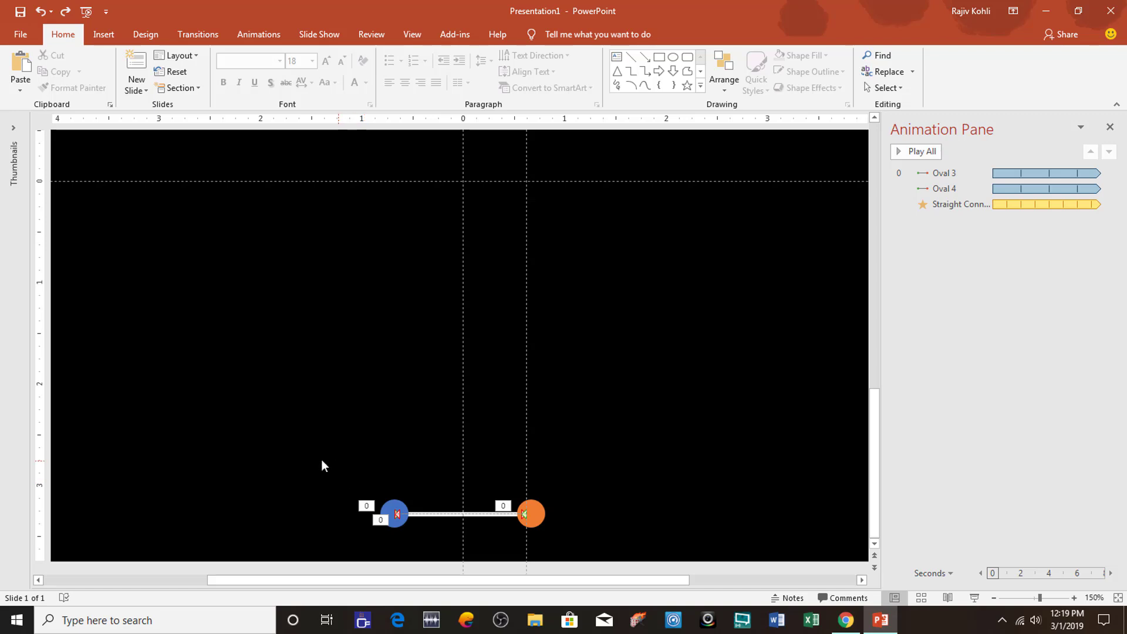
drag(321, 457, 647, 562)
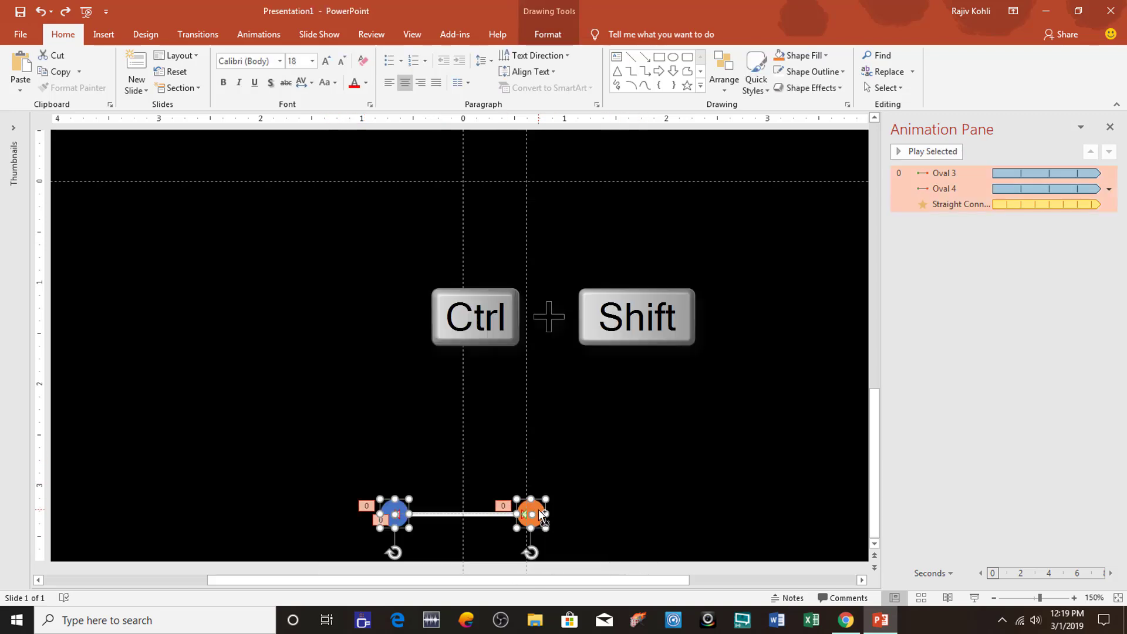
drag(540, 514, 541, 473)
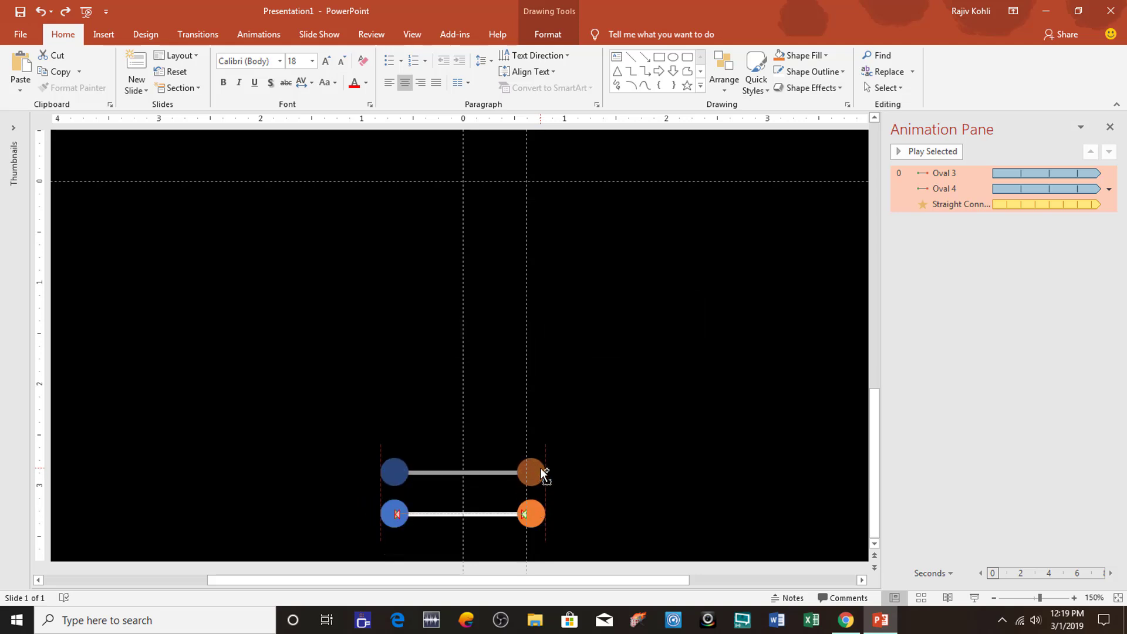
drag(543, 473, 543, 473)
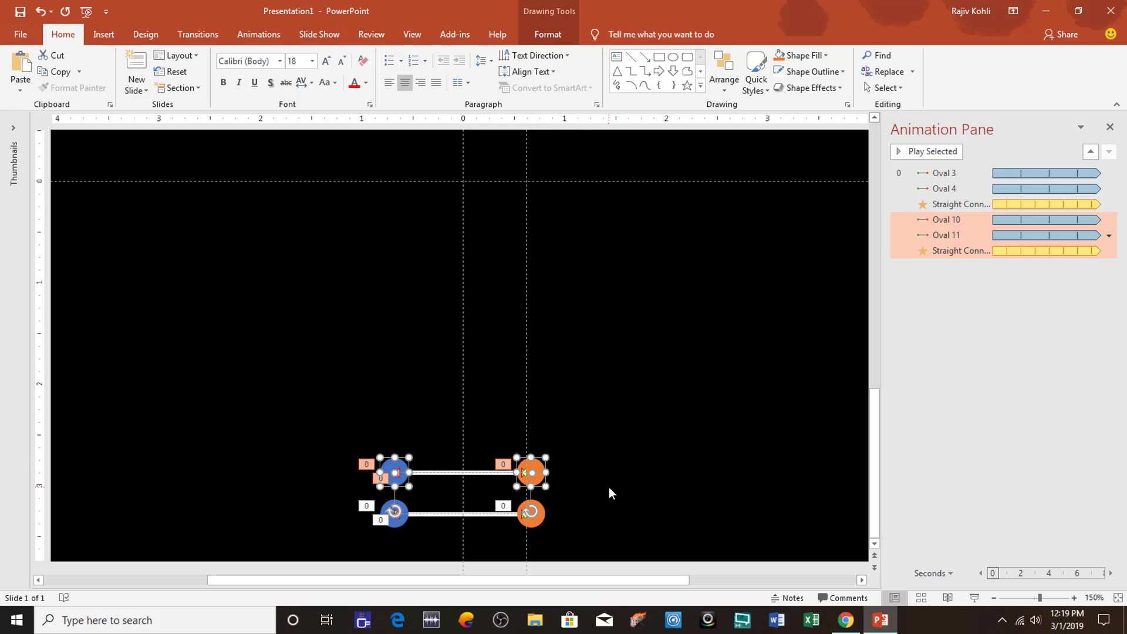
key(F4)
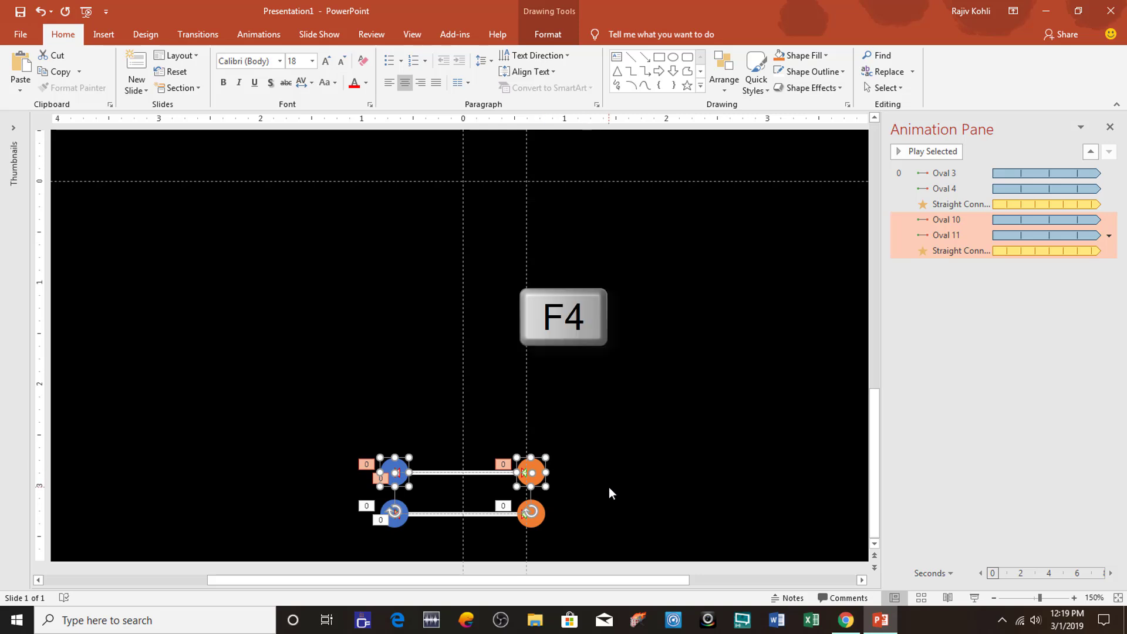
key(F4)
key(F4)
key(F4)
key(F4)
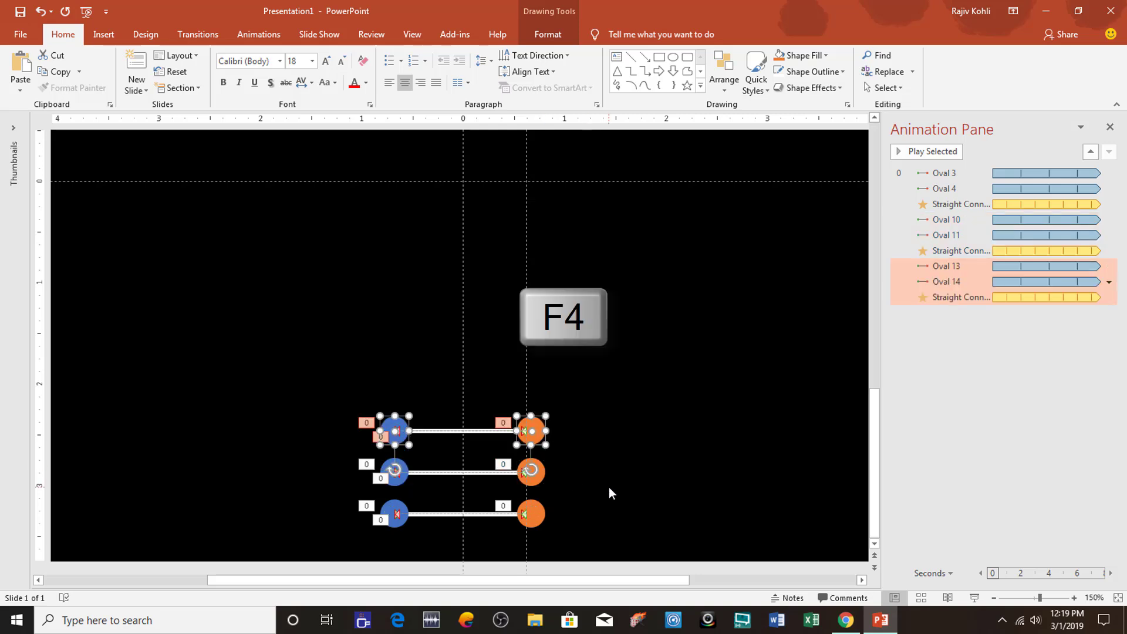
key(F4)
key(F4)
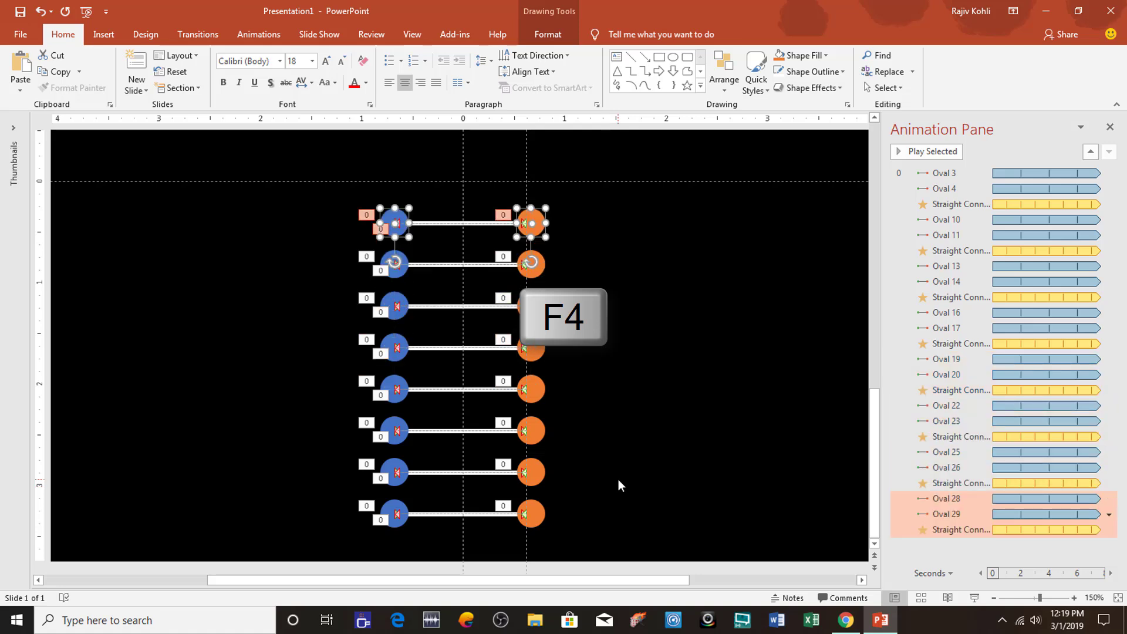
ctrl+scroll(619, 479, down, 4)
key(F4)
key(F4)
key(F4)
key(F4)
key(F4)
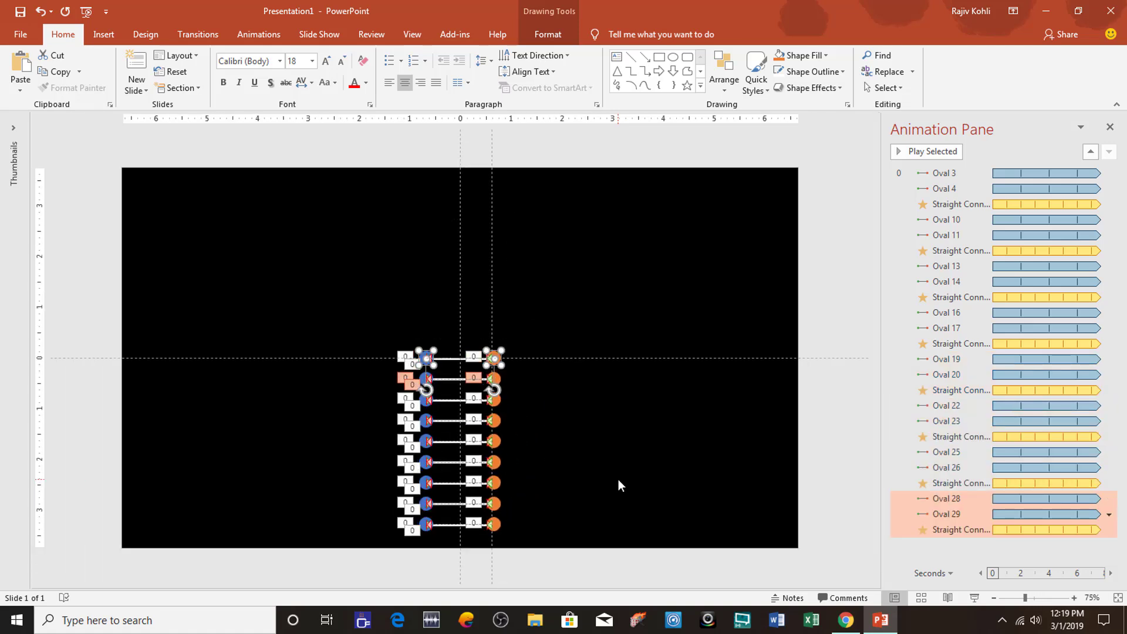
key(F4)
key(F4)
key(F4)
key(F4)
key(F4)
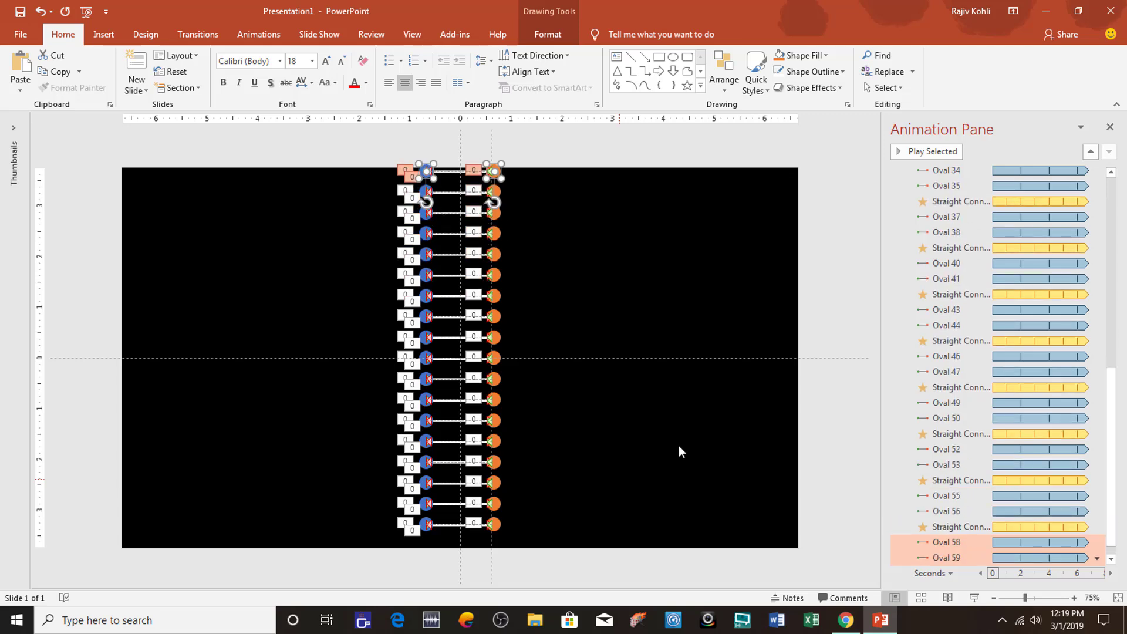
click(695, 407)
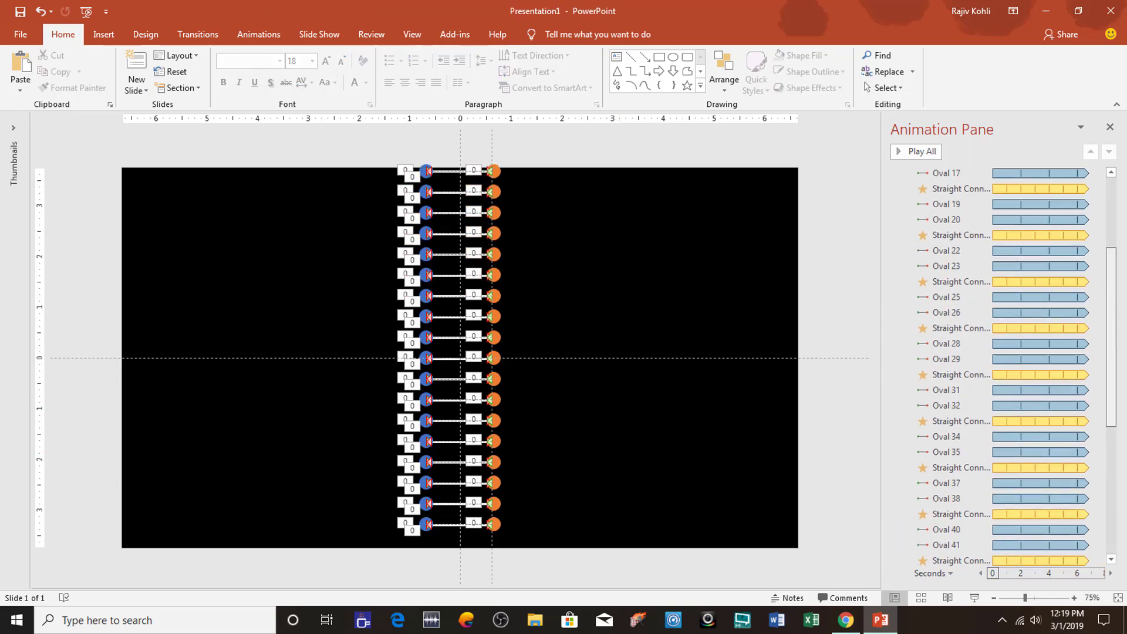
Select the second row's three animations and give them a 0.1 s delay.
click(947, 219)
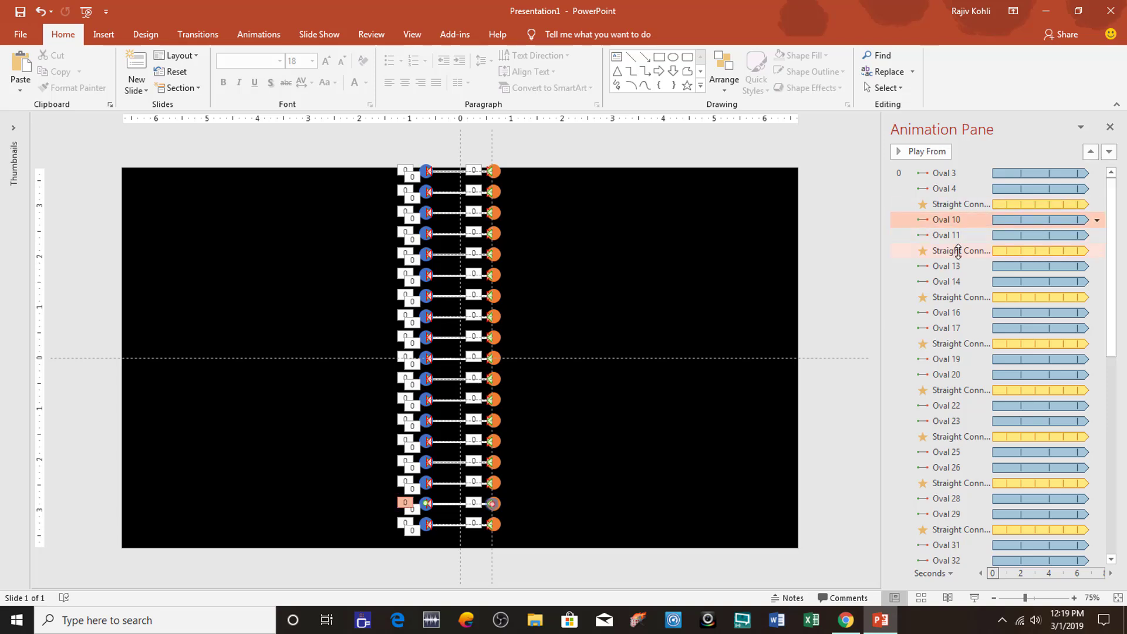
shift+click(947, 235)
shift+click(958, 251)
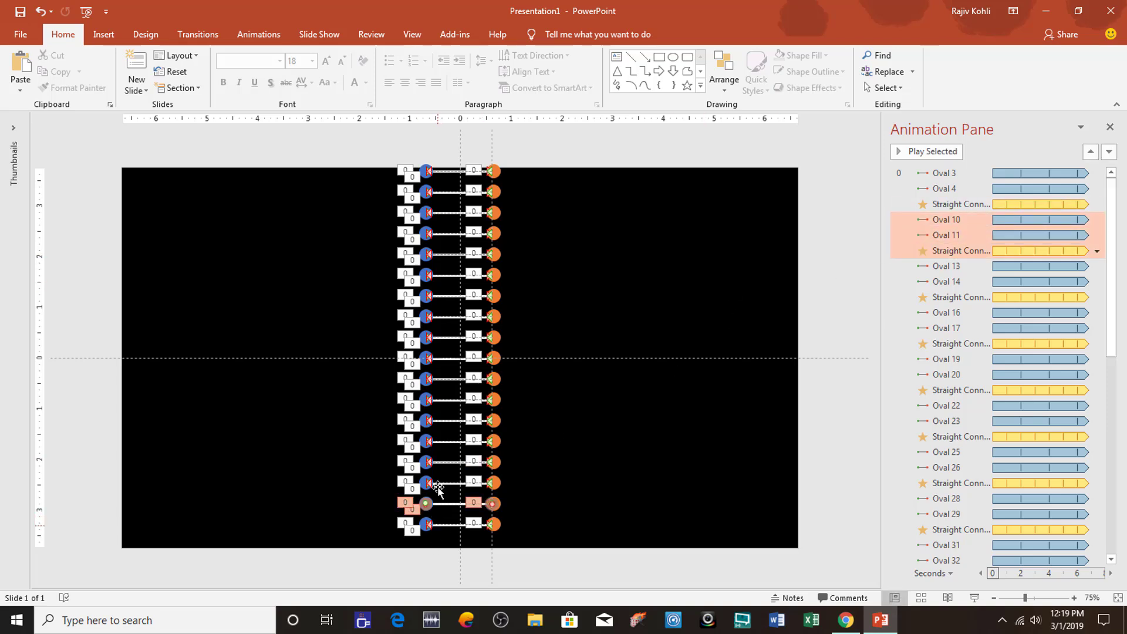
click(258, 34)
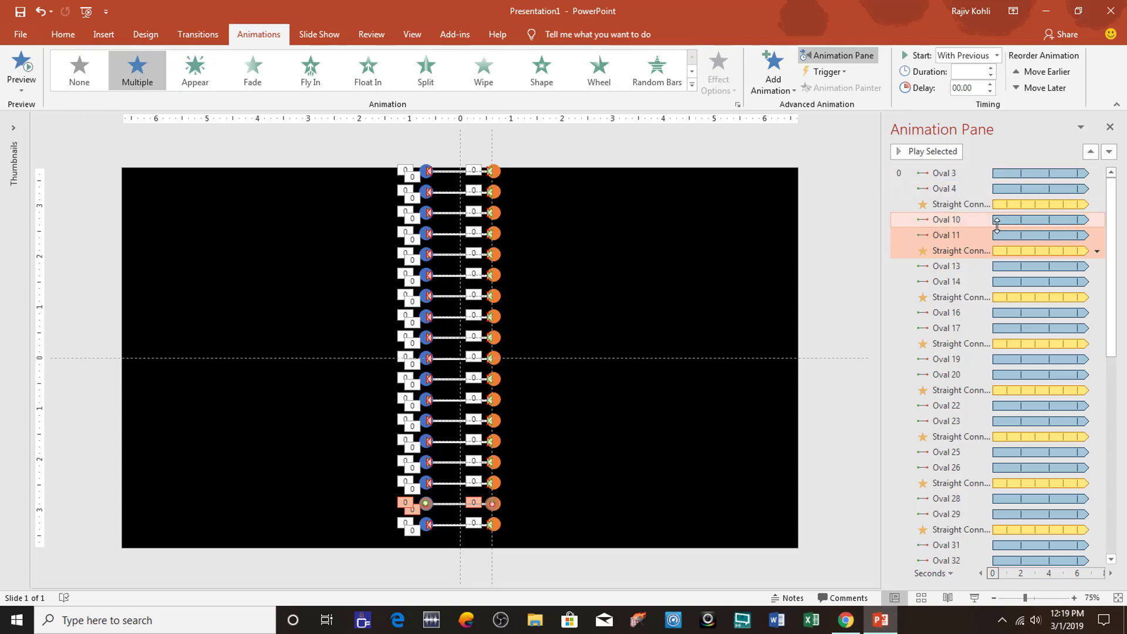
click(959, 219)
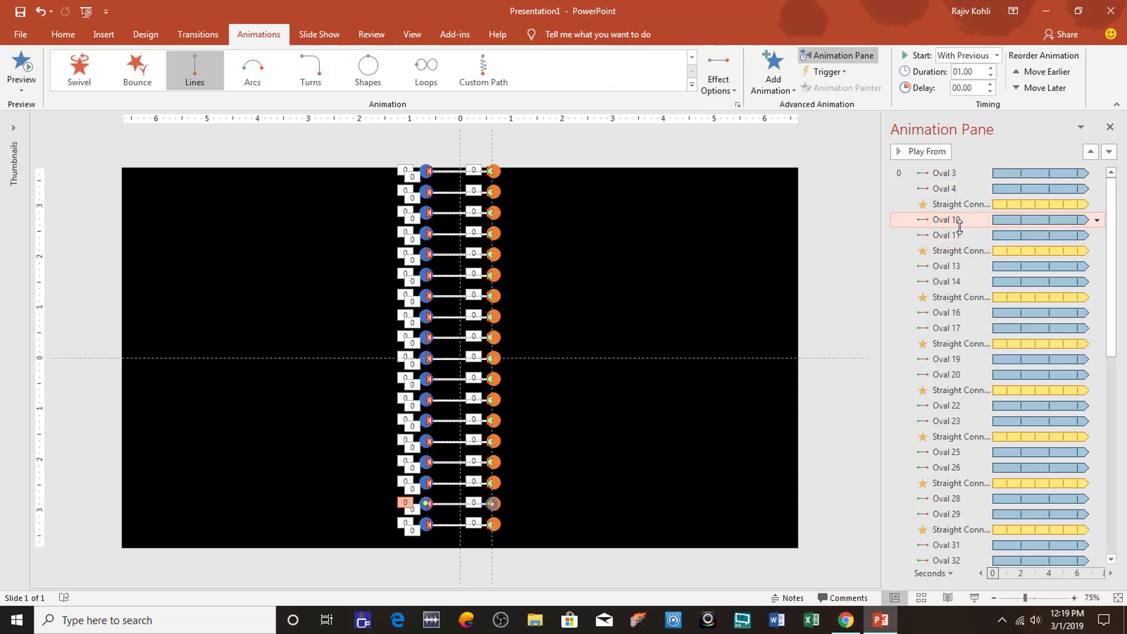
shift+click(954, 251)
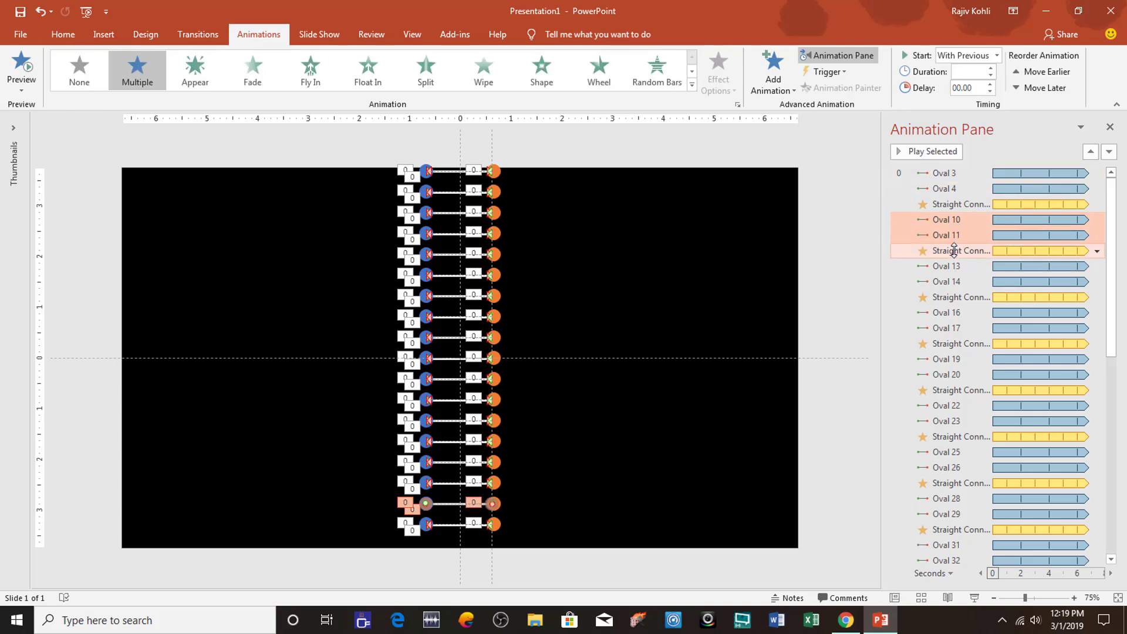
click(968, 88)
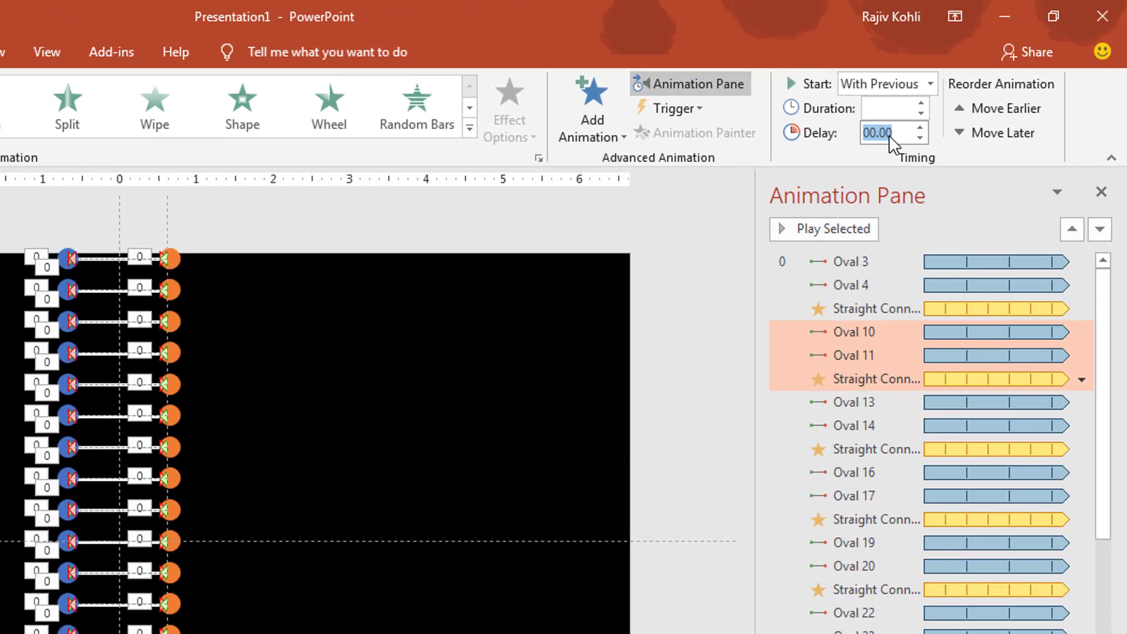
key(BackSpace)
text(.1)
key(Return)
Set delays of 0.2 s and 0.3 s on the third and fourth rows.
click(909, 407)
shift+click(903, 448)
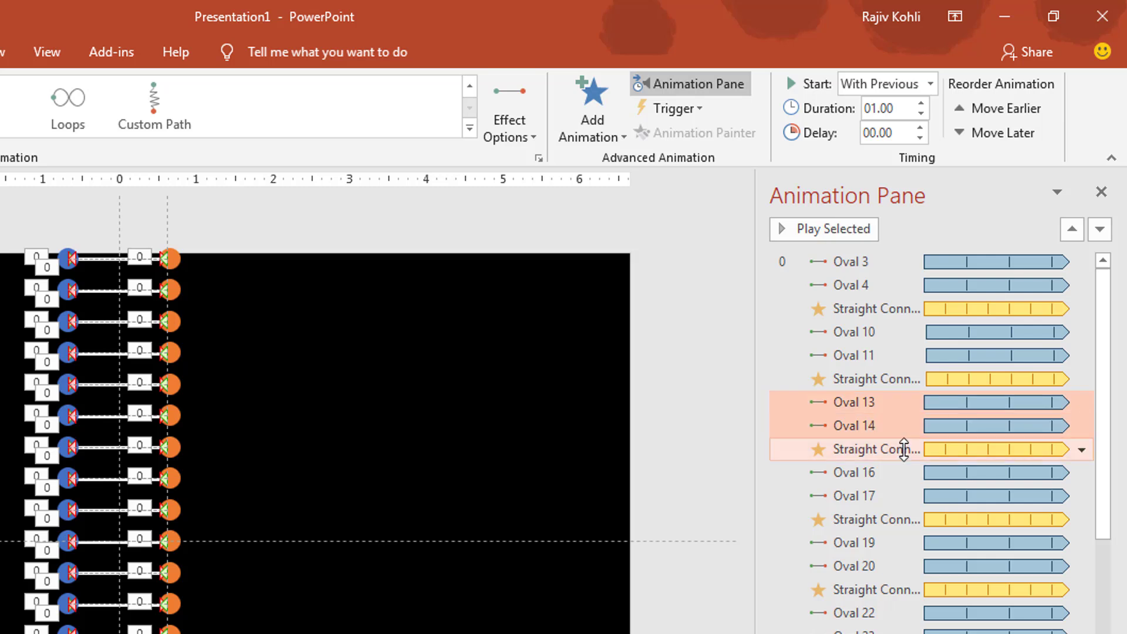
text(.2)
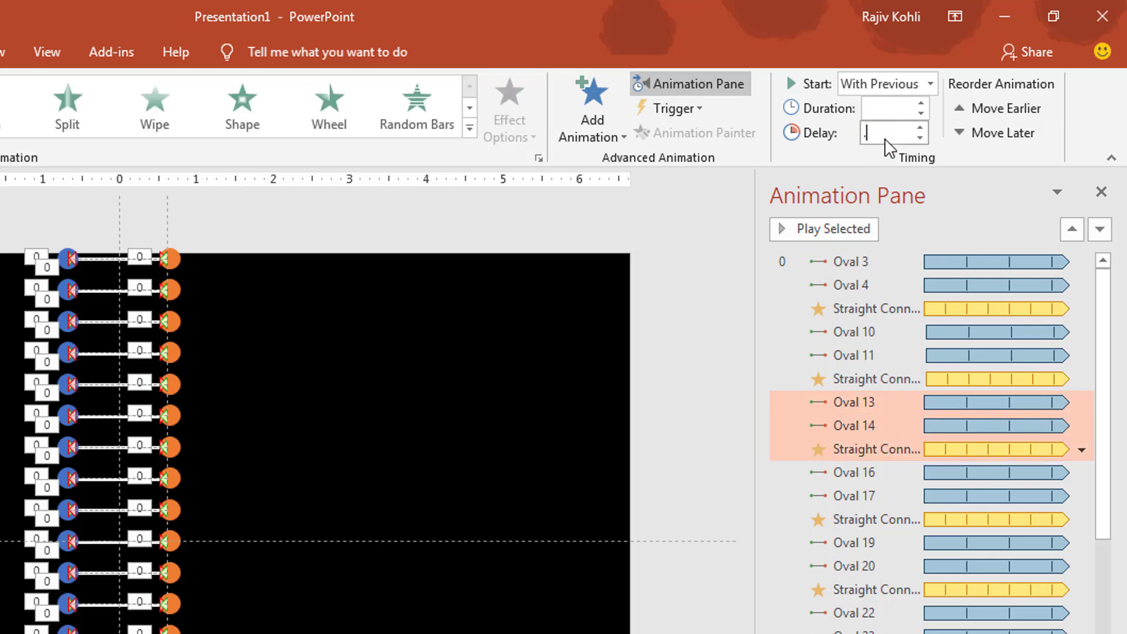
click(894, 477)
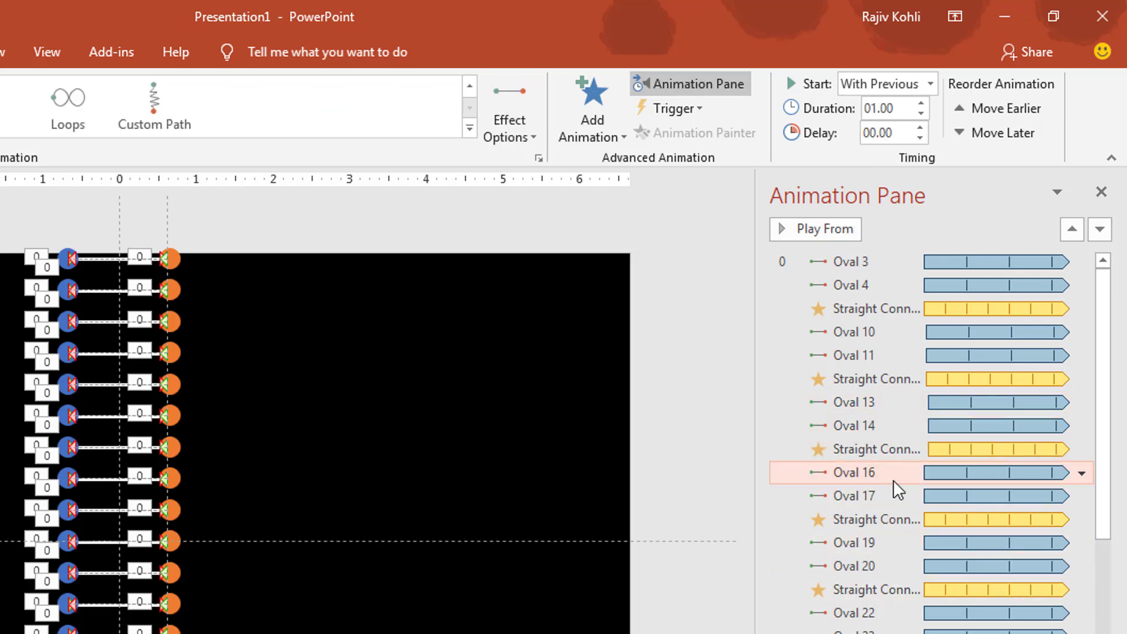
shift+click(880, 519)
click(903, 141)
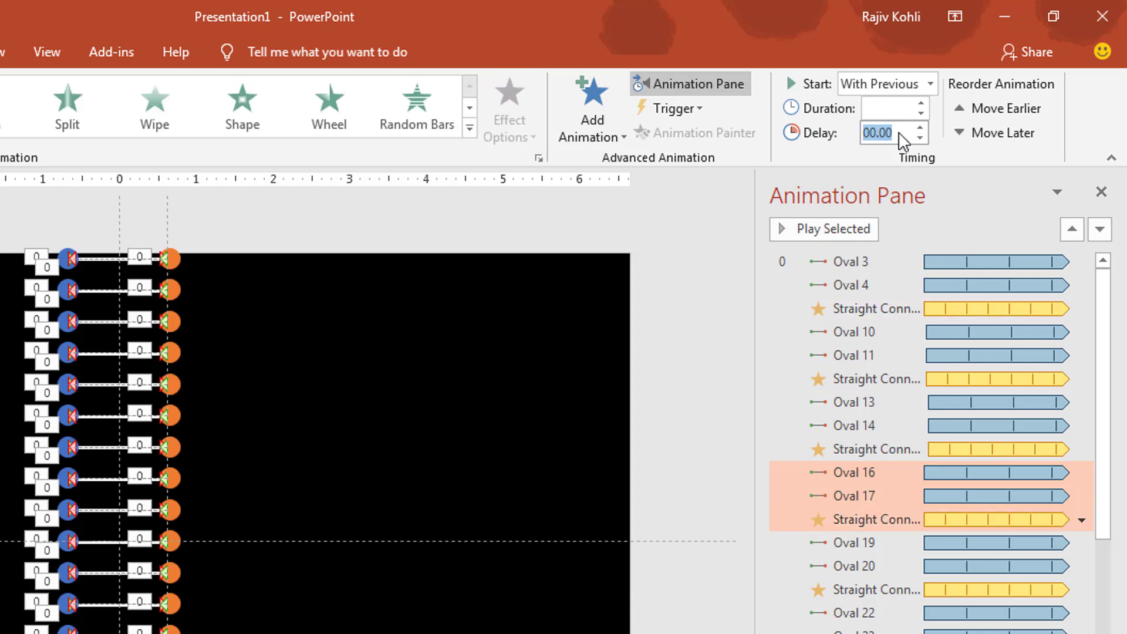
key(Return)
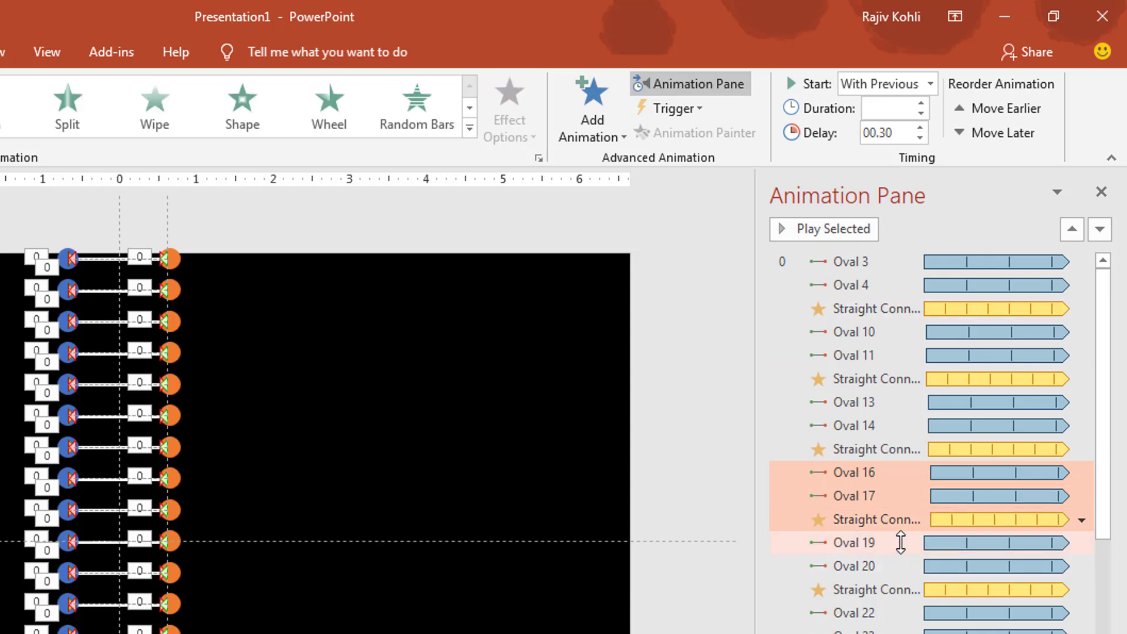
Give the Oval 19 row a 0.4 s delay, then select the Oval 22 row's delay.
click(899, 541)
shift+click(889, 589)
click(901, 135)
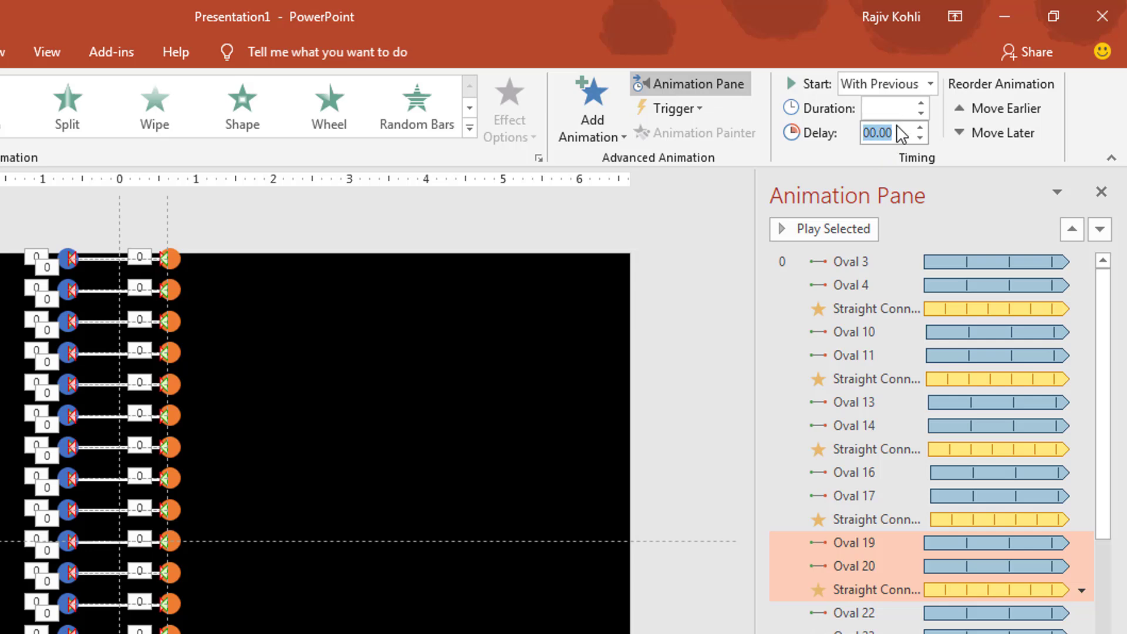
text(4)
key(Return)
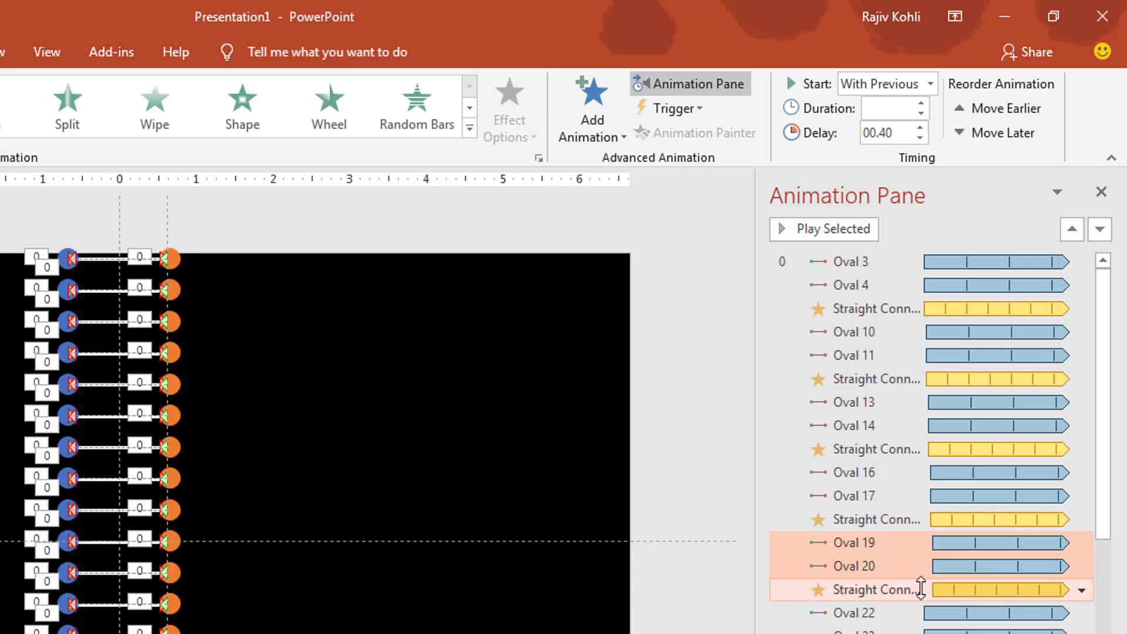
click(904, 612)
click(904, 136)
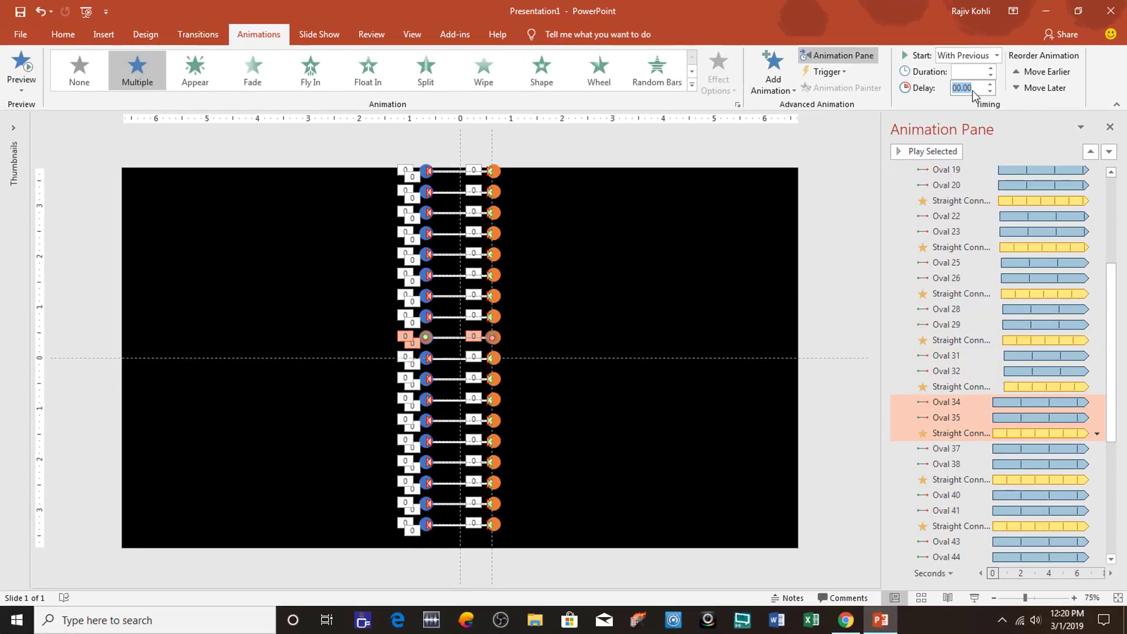
Set the Oval 37, 40 and 43 rows to delays of 1.1, 1.2 and 1.3 s.
click(949, 533)
click(969, 88)
text(1.1)
key(Return)
click(947, 495)
click(968, 88)
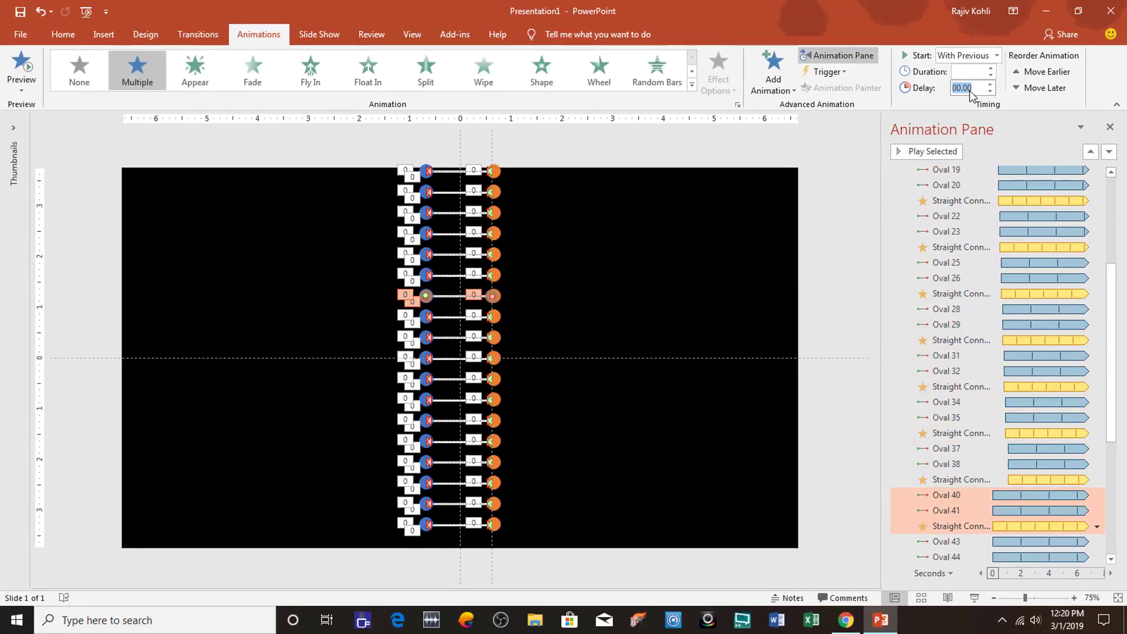
text(1.2)
key(Return)
scroll(1120, 473, down, 5)
click(946, 294)
click(969, 87)
text(1.3)
Set the next rows' delays to 1.4, 1.5 and 1.6 s.
click(946, 340)
click(969, 87)
text(1.4)
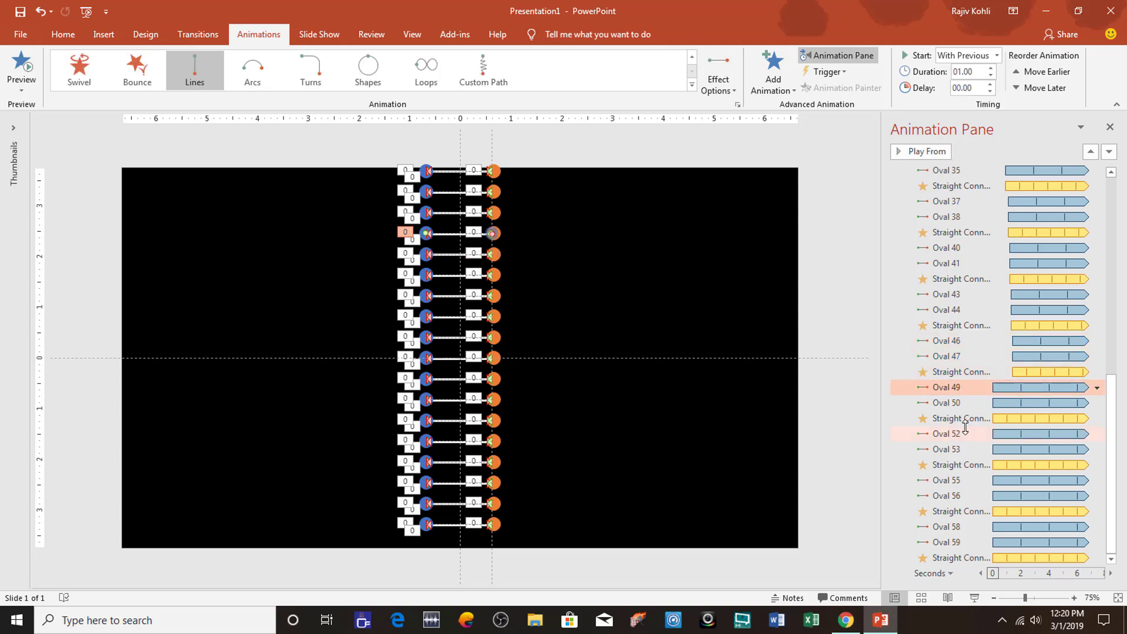
click(946, 387)
text(1.5)
click(946, 433)
click(969, 88)
text(1.6)
Give the Oval 55 row a 1.7 s delay and the top Oval 58 row 1.8 s.
click(946, 480)
click(968, 88)
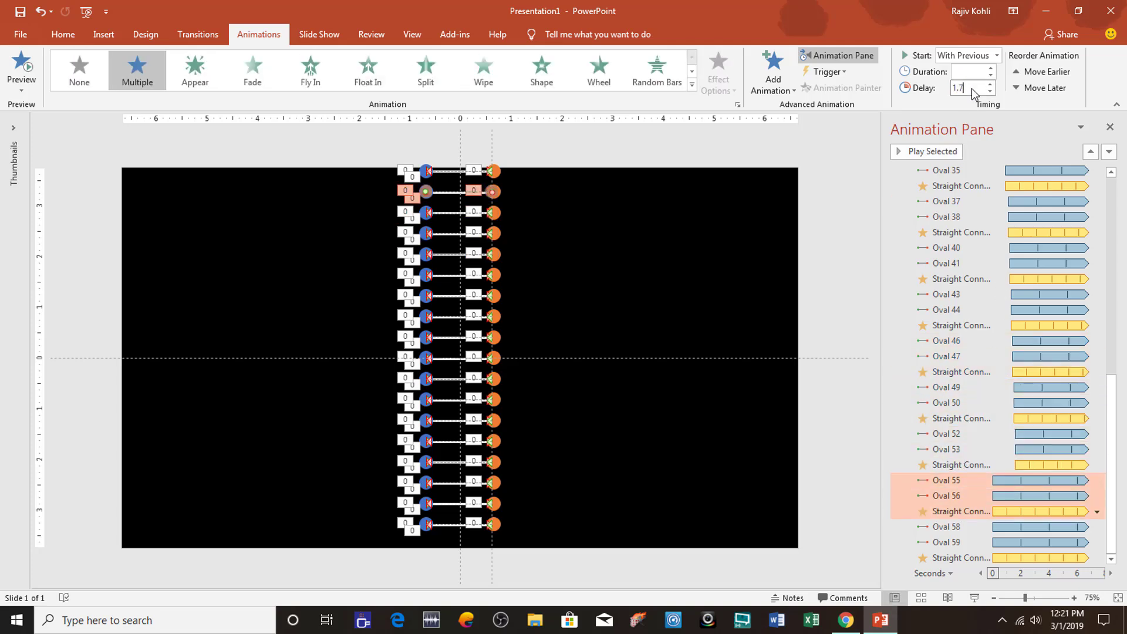
text(1.7)
click(946, 526)
click(968, 88)
text(1.8)
key(Return)
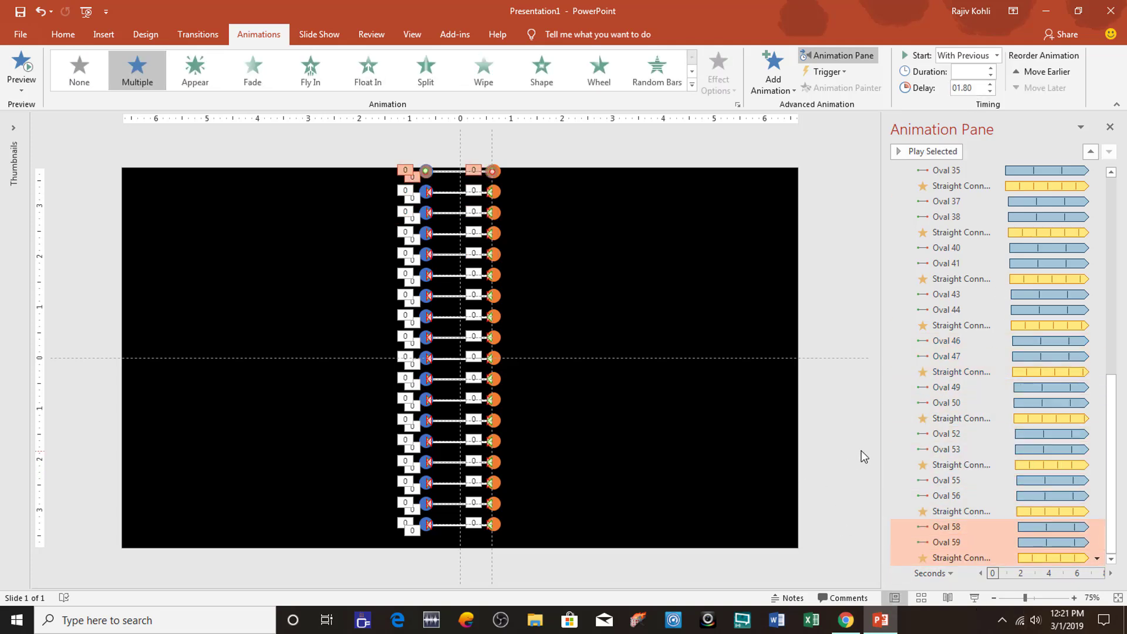
click(845, 496)
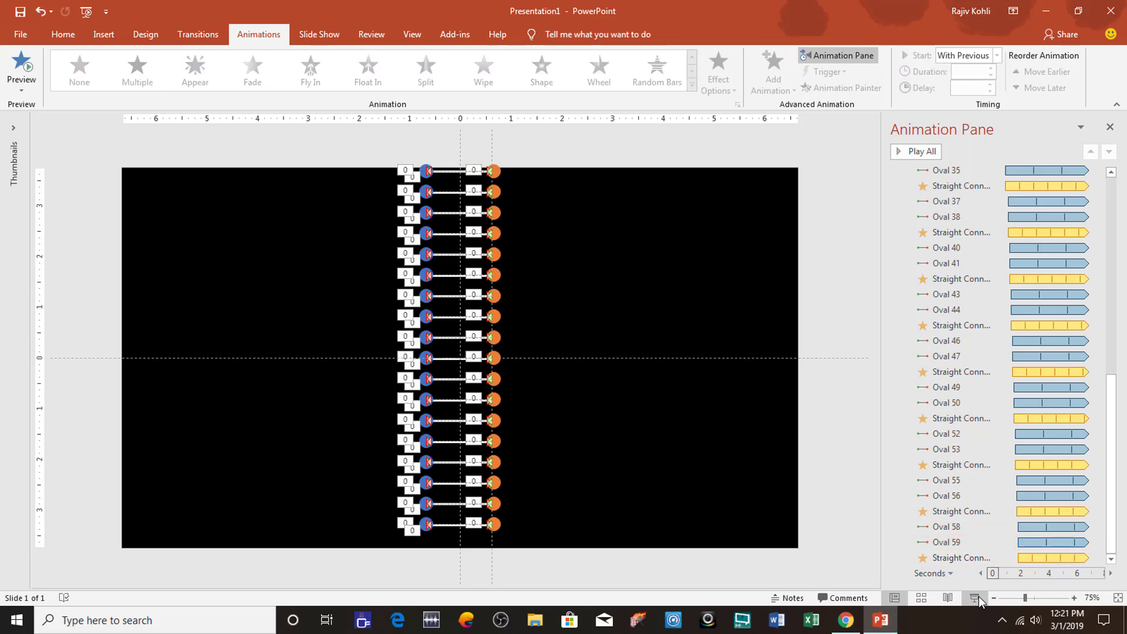